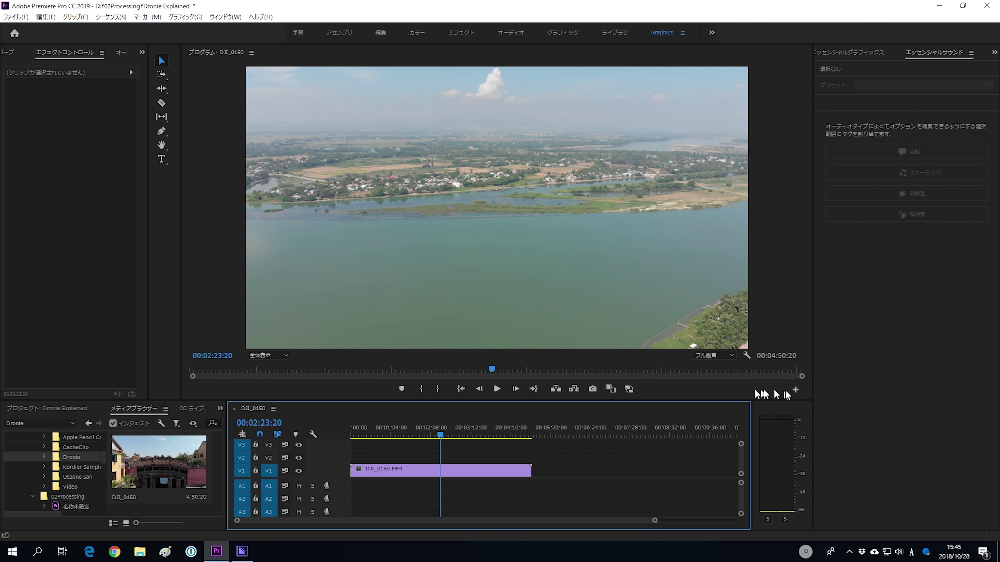
{"action": "left_click", "coordinate": [796, 390]}
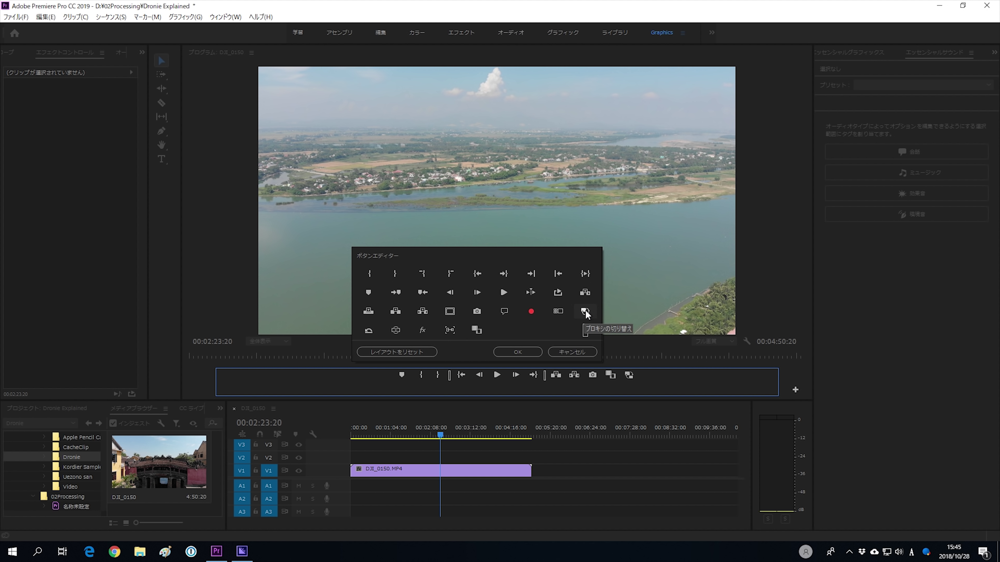
{"action": "mouse_move", "coordinate": [591, 315]}
{"action": "left_mouse_down"}
{"action": "mouse_move", "coordinate": [643, 348]}
{"action": "mouse_move", "coordinate": [657, 375]}
{"action": "mouse_move", "coordinate": [591, 324]}
{"action": "left_mouse_up"}
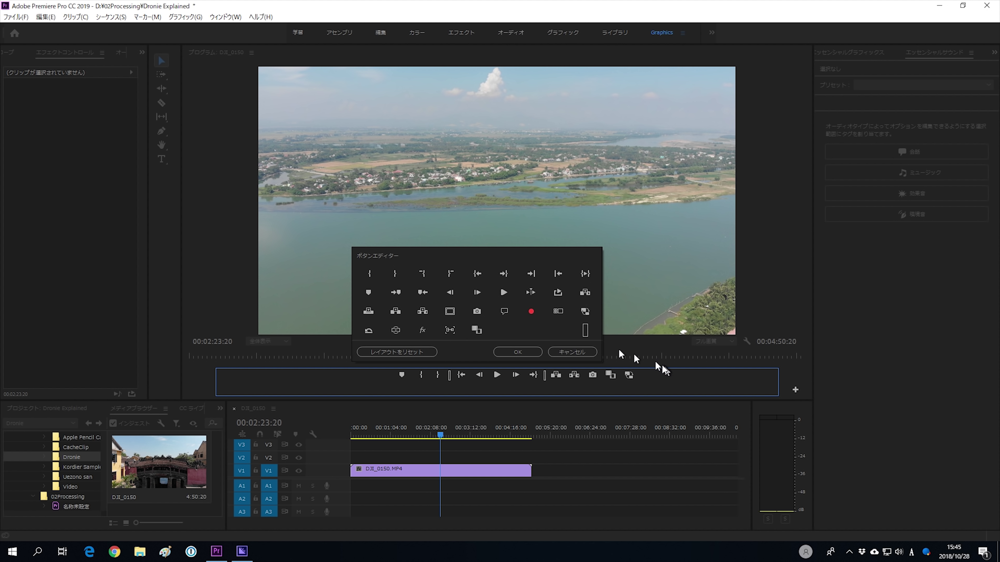
{"action": "left_click", "coordinate": [573, 352]}
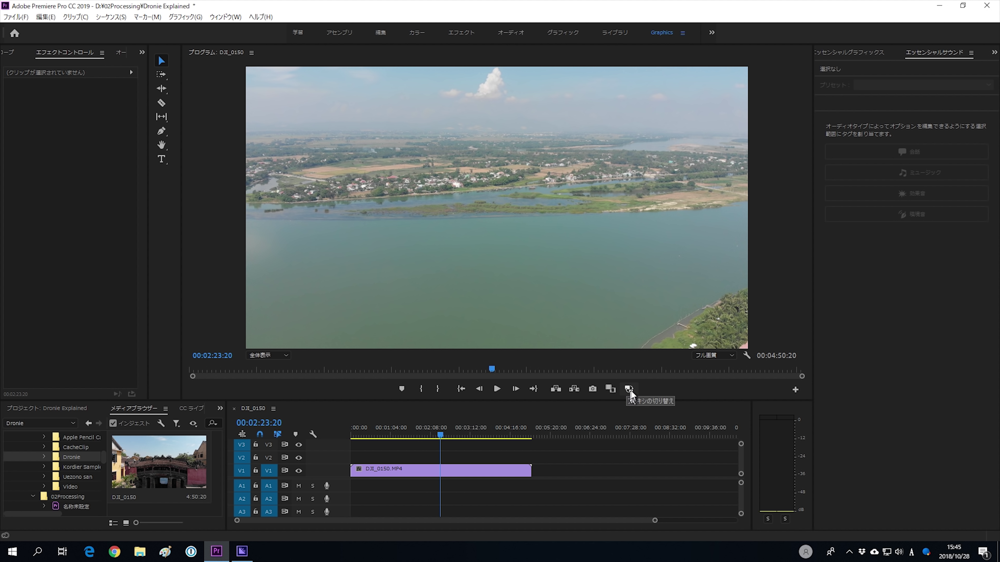
Toggle proxy display in the program monitor to compare it with the original footage, leaving proxies on.
{"action": "left_click", "coordinate": [630, 389]}
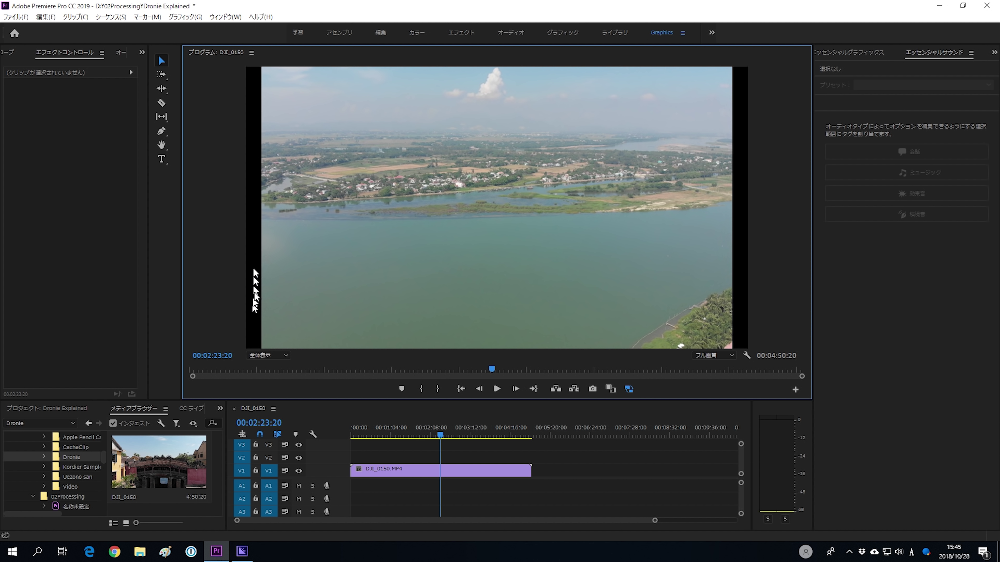
{"action": "left_click", "coordinate": [631, 389]}
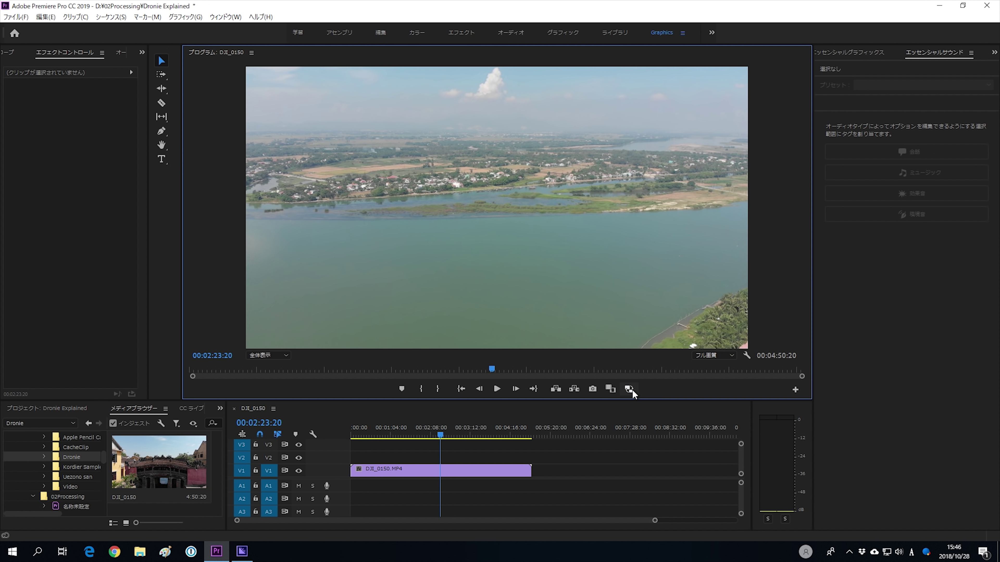
{"action": "left_click", "coordinate": [631, 389]}
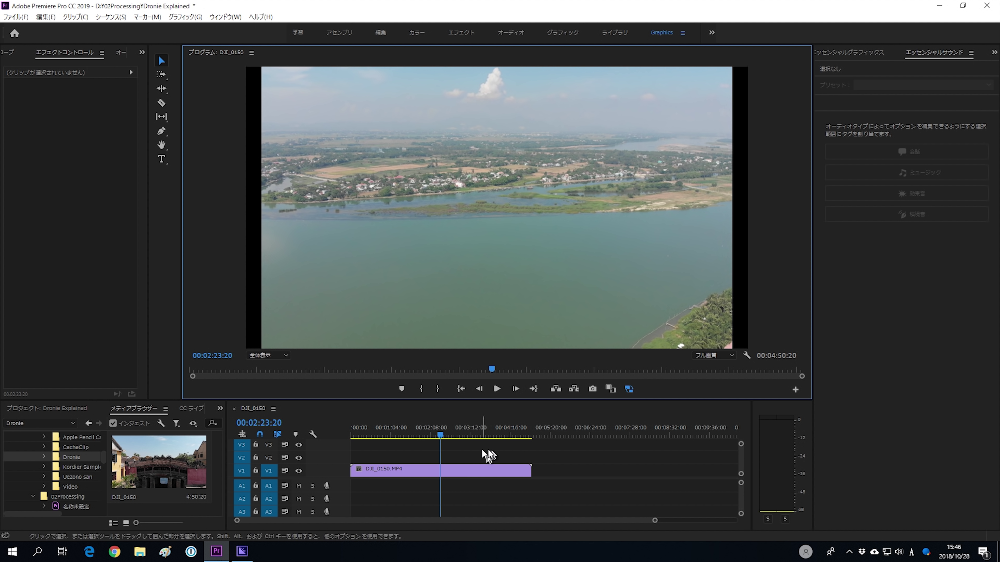
Trim the end of the DJI_0150.MP4 clip on V1 to 00:00:55:29.
{"action": "left_click_drag", "start_coordinate": [440, 436], "coordinate": [384, 438]}
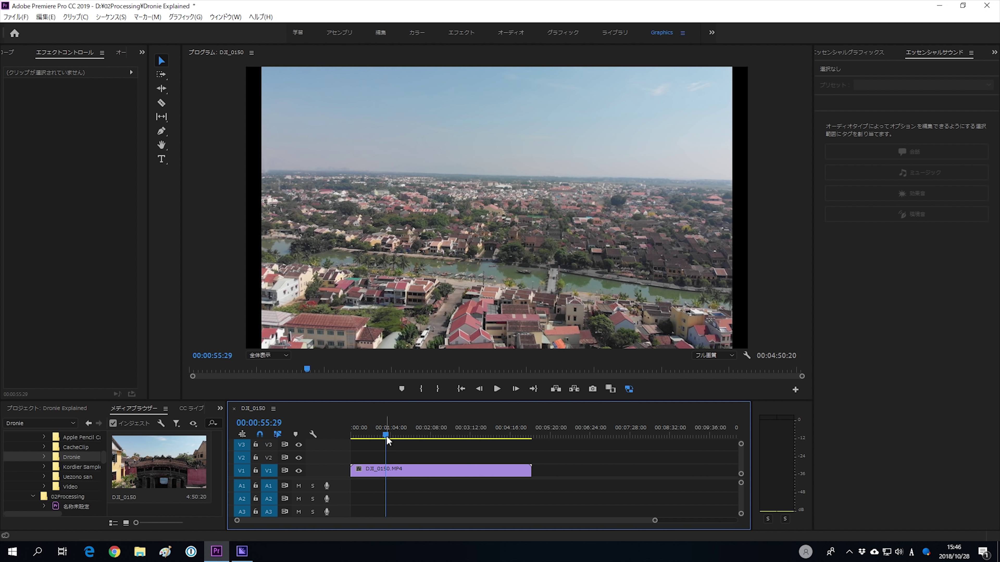
{"action": "left_click_drag", "start_coordinate": [529, 470], "coordinate": [385, 470]}
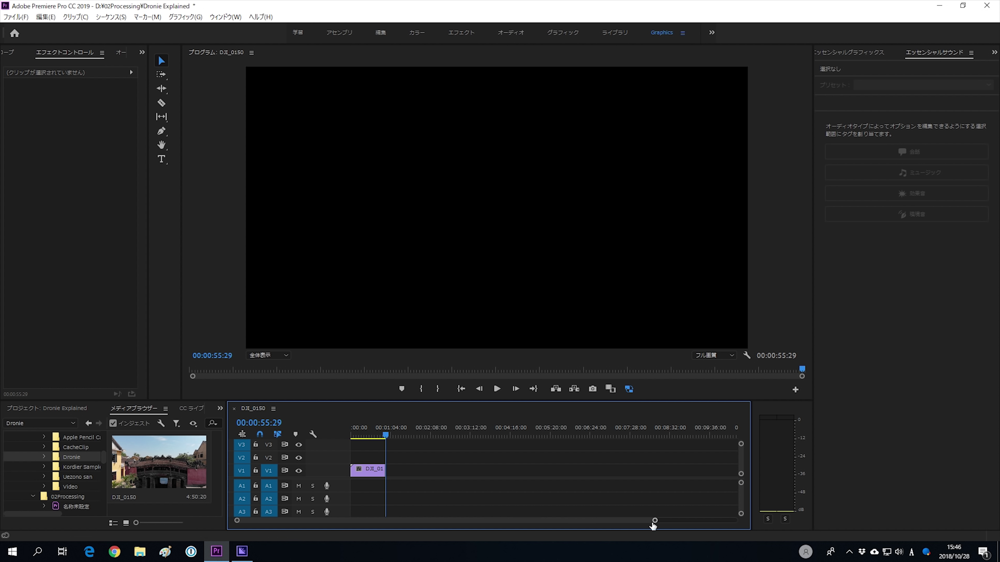
{"action": "left_click_drag", "start_coordinate": [655, 522], "coordinate": [351, 521]}
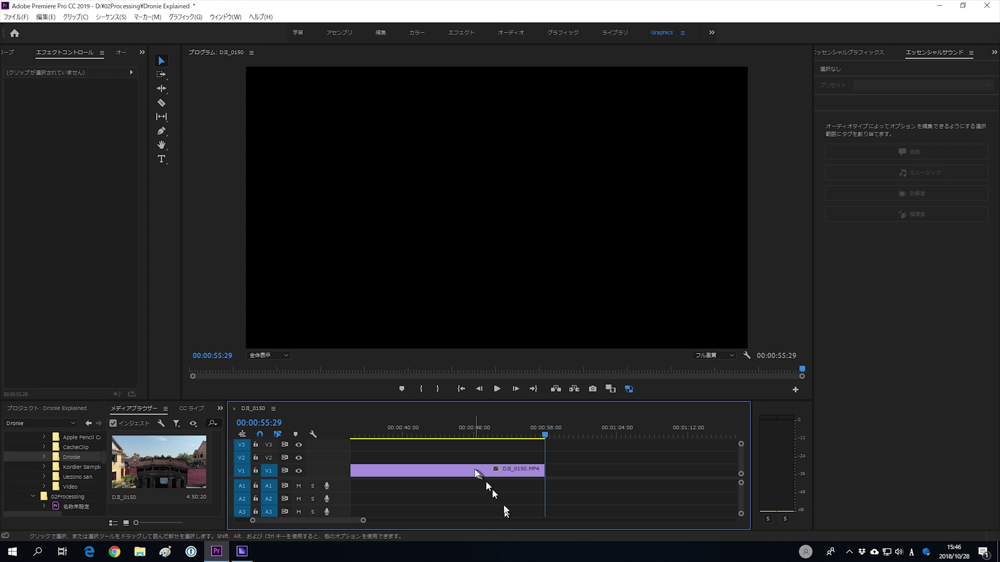
{"action": "left_click_drag", "start_coordinate": [350, 520], "coordinate": [413, 521]}
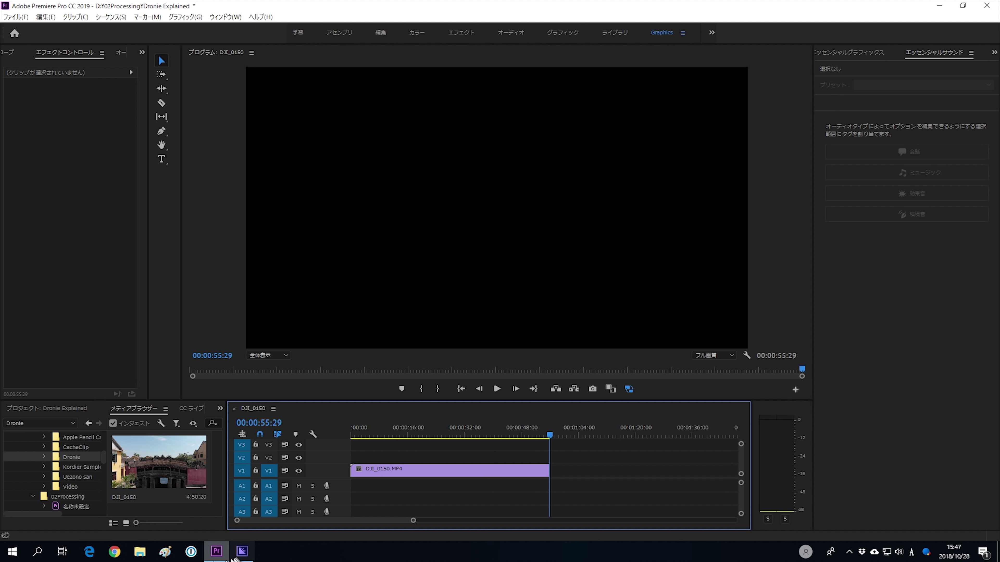
Switch to Chrome and look through the Staff picks tracks on the Epidemic Sound site.
{"action": "left_click", "coordinate": [114, 552]}
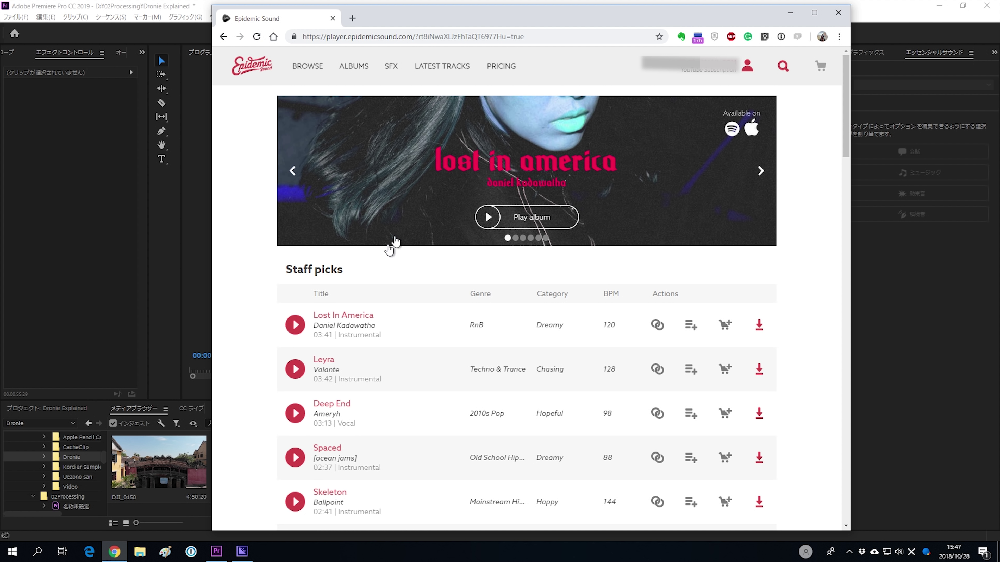
{"action": "scroll", "coordinate": [452, 264], "scroll_direction": "down", "scroll_amount": 4}
{"action": "scroll", "coordinate": [454, 265], "scroll_direction": "up", "scroll_amount": 4}
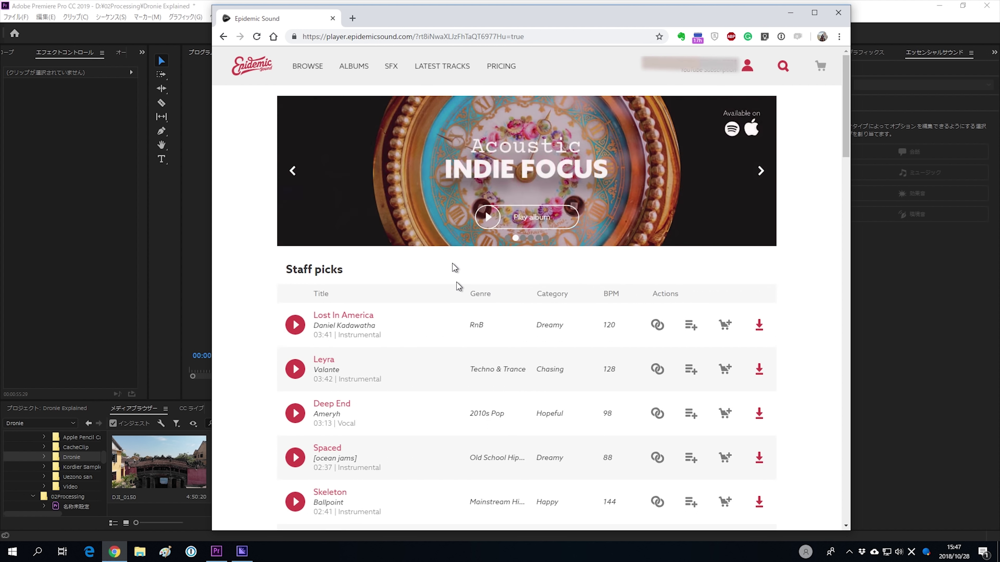
{"action": "scroll", "coordinate": [511, 435], "scroll_direction": "down", "scroll_amount": 5}
{"action": "scroll", "coordinate": [511, 431], "scroll_direction": "up", "scroll_amount": 5}
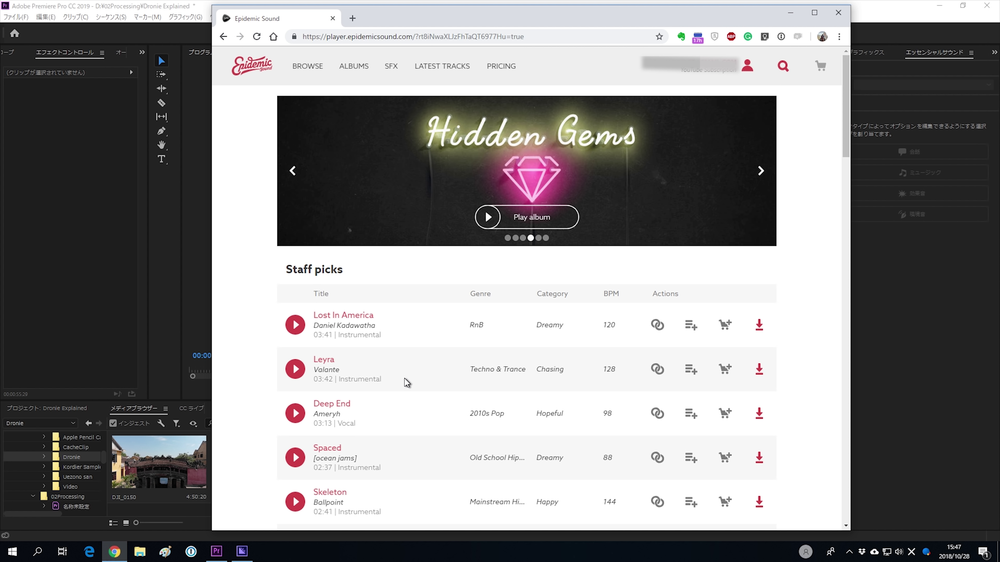
{"action": "scroll", "coordinate": [405, 378], "scroll_direction": "down", "scroll_amount": 2}
{"action": "scroll", "coordinate": [405, 378], "scroll_direction": "down", "scroll_amount": 2}
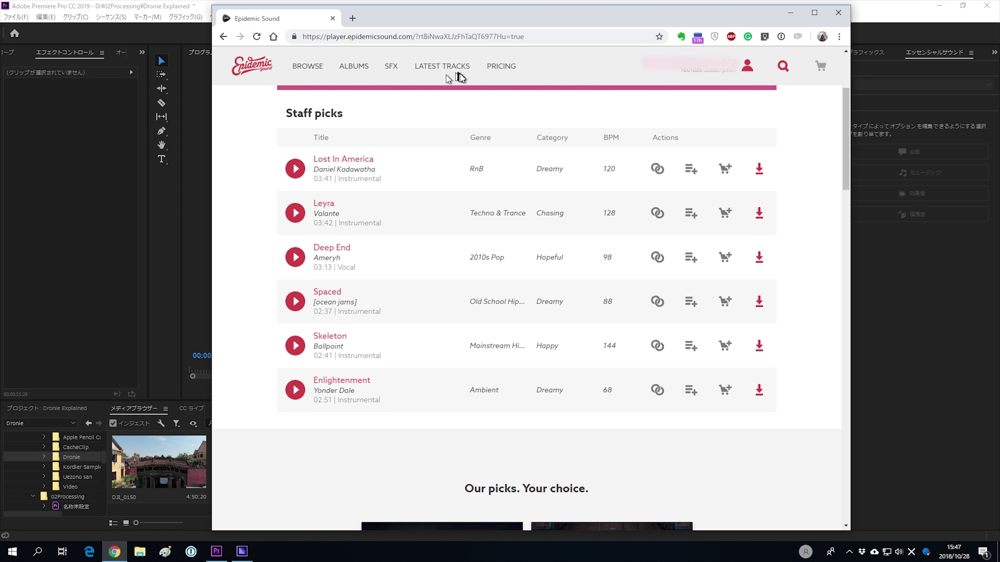
{"action": "left_click", "coordinate": [785, 16]}
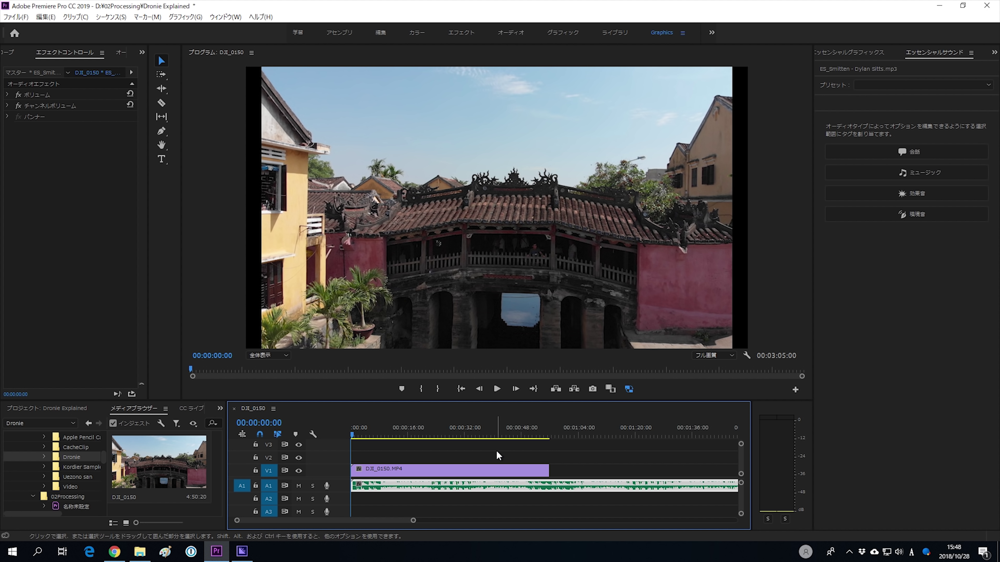
Play the sequence from the start to check the music's audio level.
{"action": "left_click", "coordinate": [497, 389]}
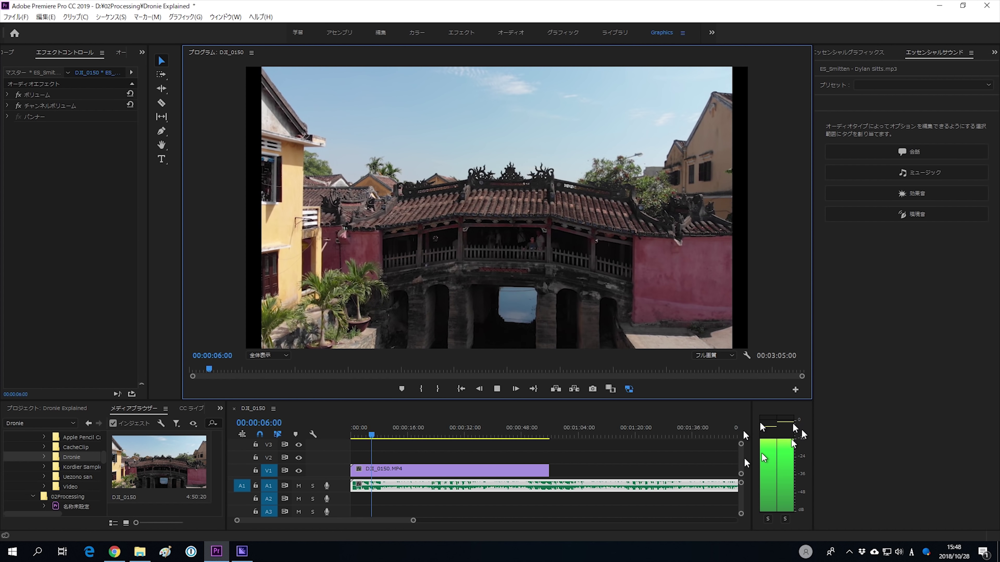
{"action": "left_click", "coordinate": [496, 389]}
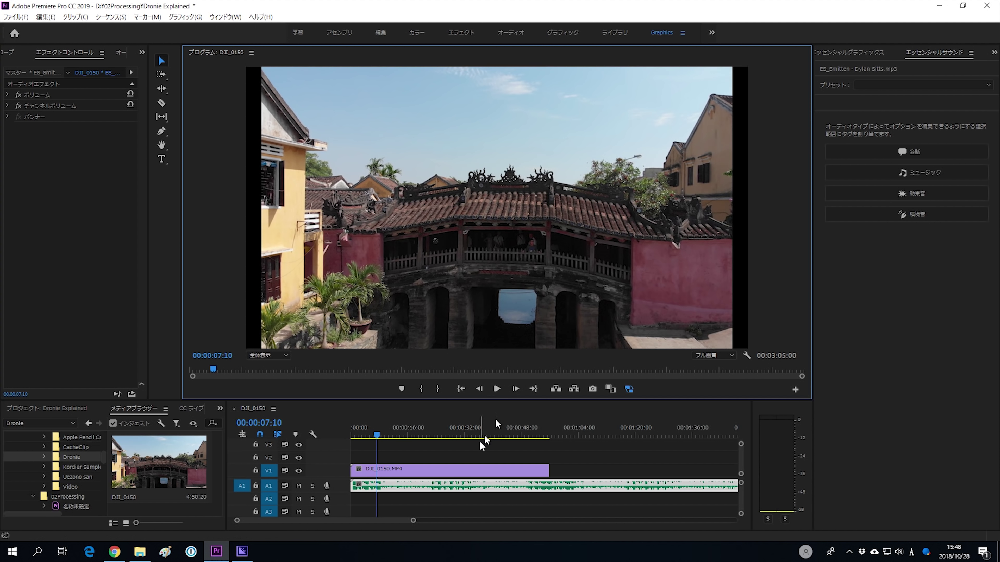
Assign the A1 music clip the audio type ミュージック and apply the preset バランスの取れたバックグラウンドミュージック.
{"action": "left_click", "coordinate": [451, 487]}
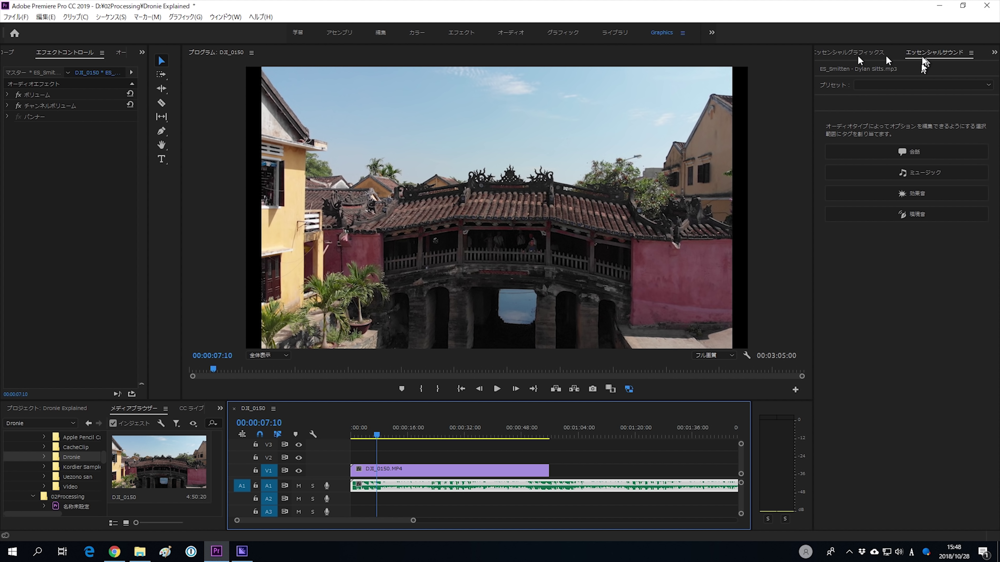
{"action": "left_click", "coordinate": [217, 18]}
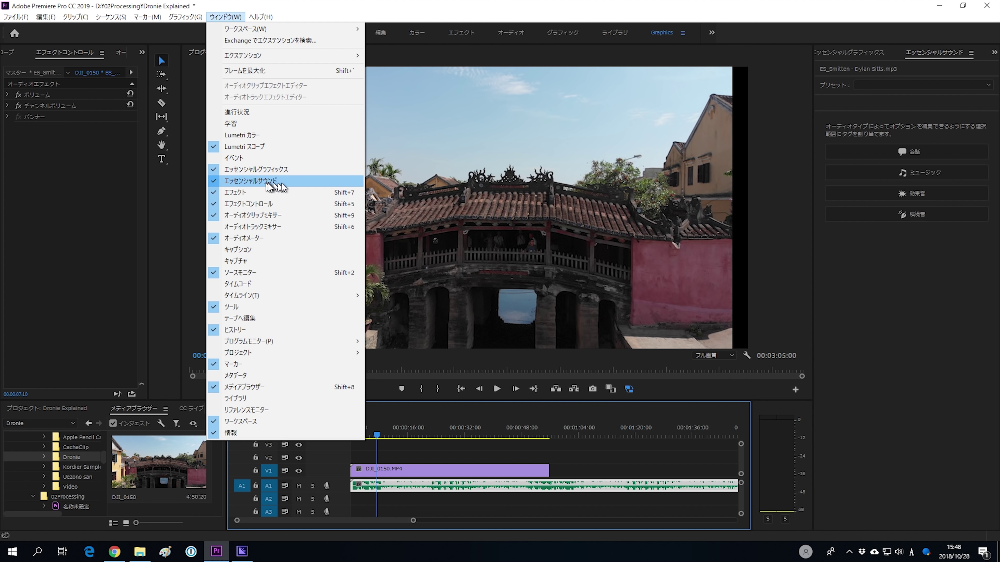
{"action": "left_click", "coordinate": [935, 316]}
{"action": "left_click", "coordinate": [911, 176]}
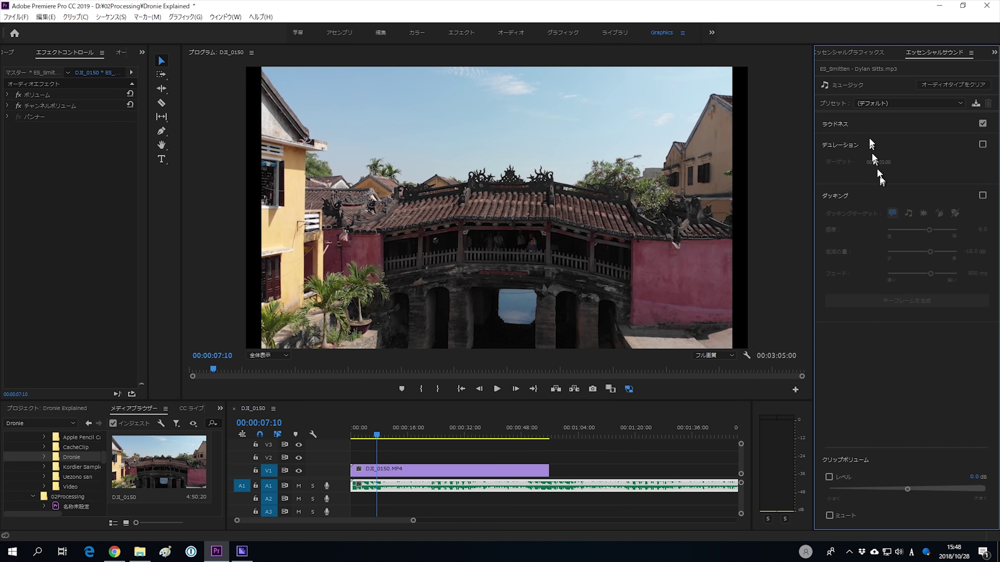
{"action": "left_click", "coordinate": [875, 104]}
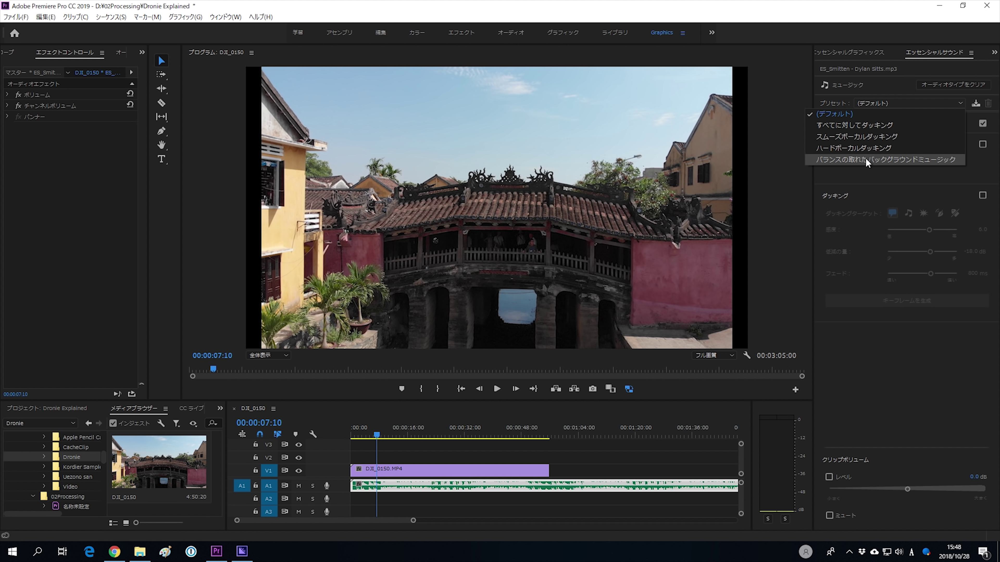
{"action": "left_click", "coordinate": [884, 162]}
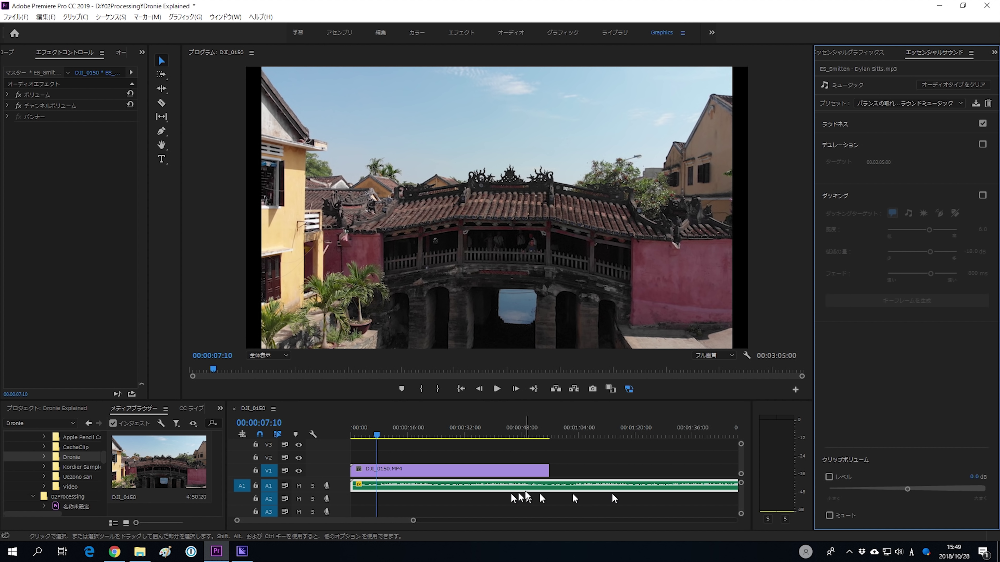
Play a short section to check the loudness and raise the music clip's volume level to 1.7 dB.
{"action": "left_click", "coordinate": [376, 434]}
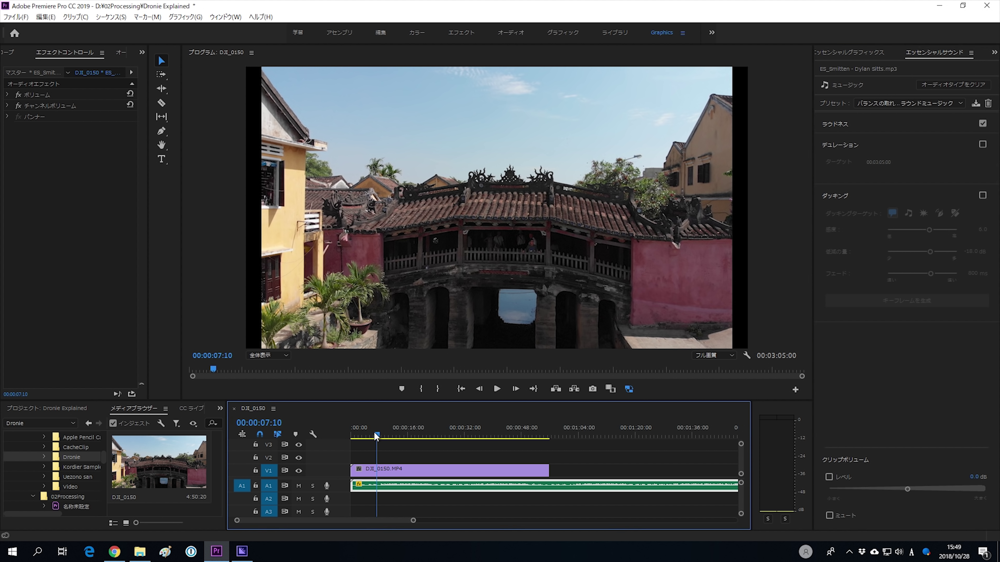
{"action": "key", "text": "space"}
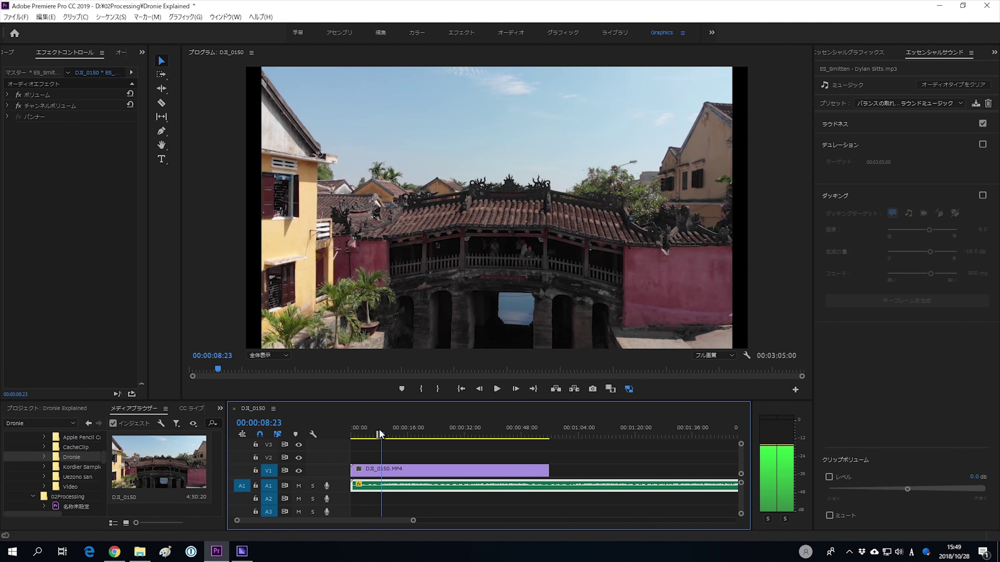
{"action": "left_click", "coordinate": [380, 429]}
{"action": "left_click_drag", "start_coordinate": [908, 488], "coordinate": [921, 490]}
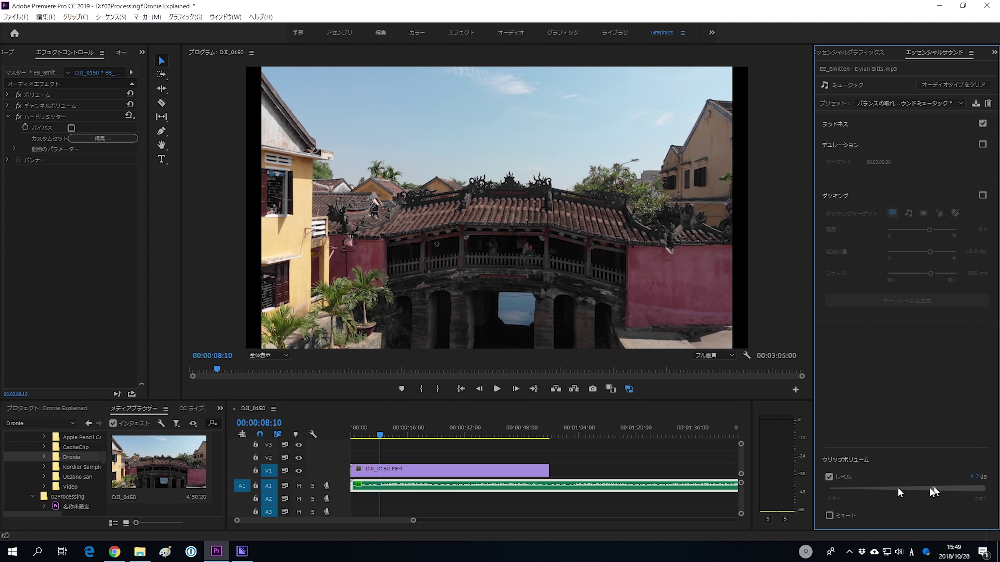
Play the sequence from the start and scrub through it to review the music with the footage.
{"action": "left_click_drag", "start_coordinate": [377, 438], "coordinate": [337, 430]}
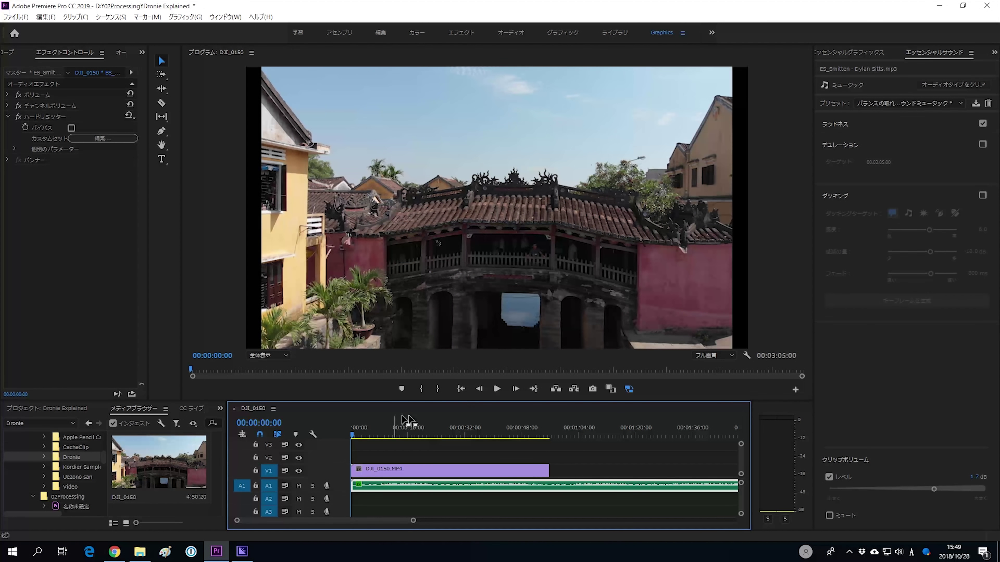
{"action": "left_click", "coordinate": [496, 389]}
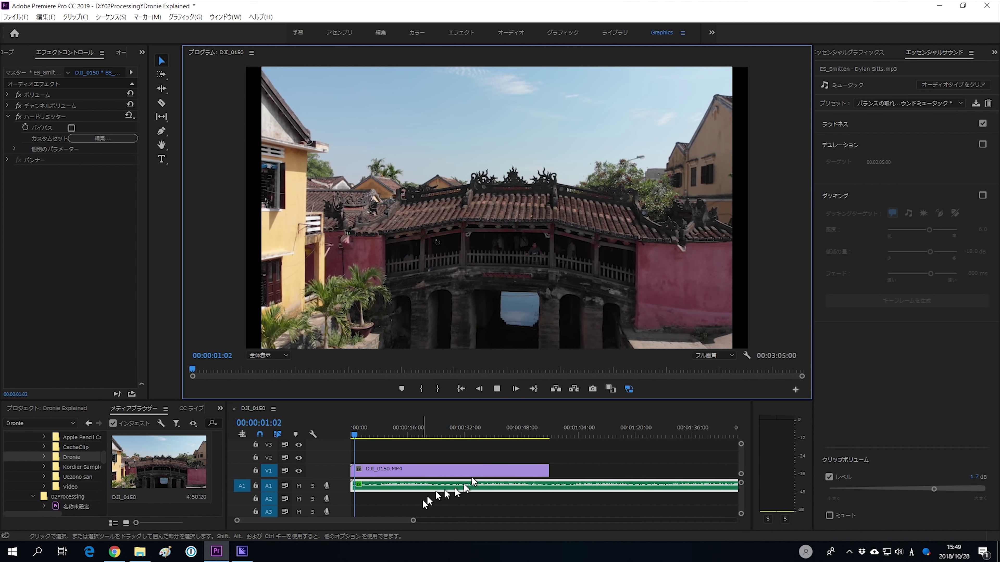
{"action": "left_click_drag", "start_coordinate": [414, 523], "coordinate": [405, 520]}
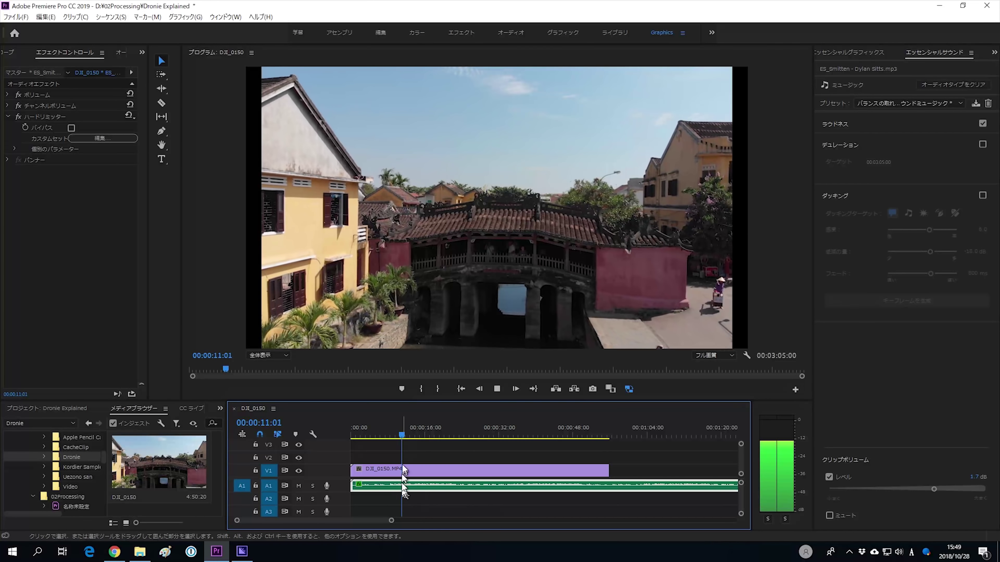
{"action": "left_click_drag", "start_coordinate": [403, 436], "coordinate": [392, 436]}
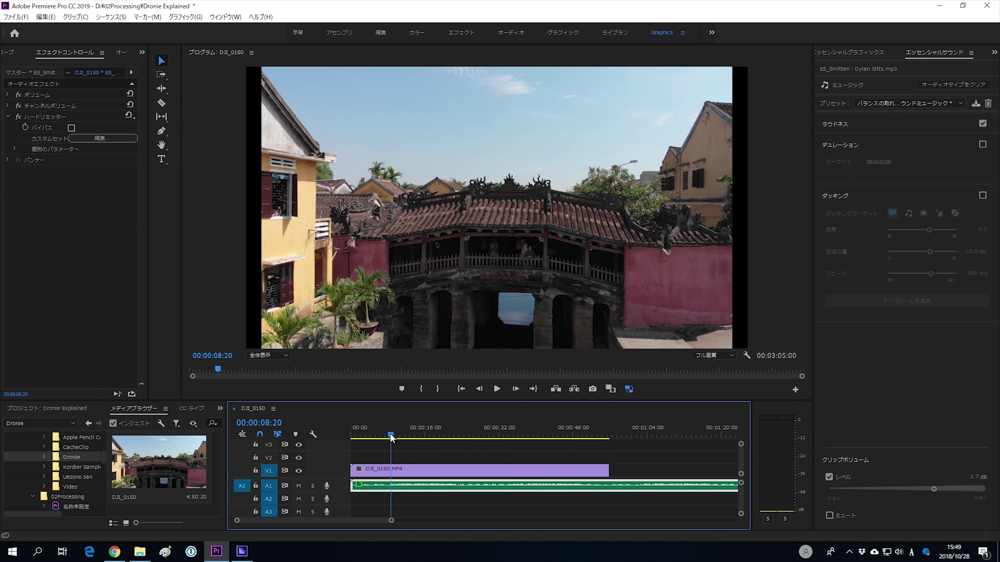
{"action": "left_click", "coordinate": [389, 436]}
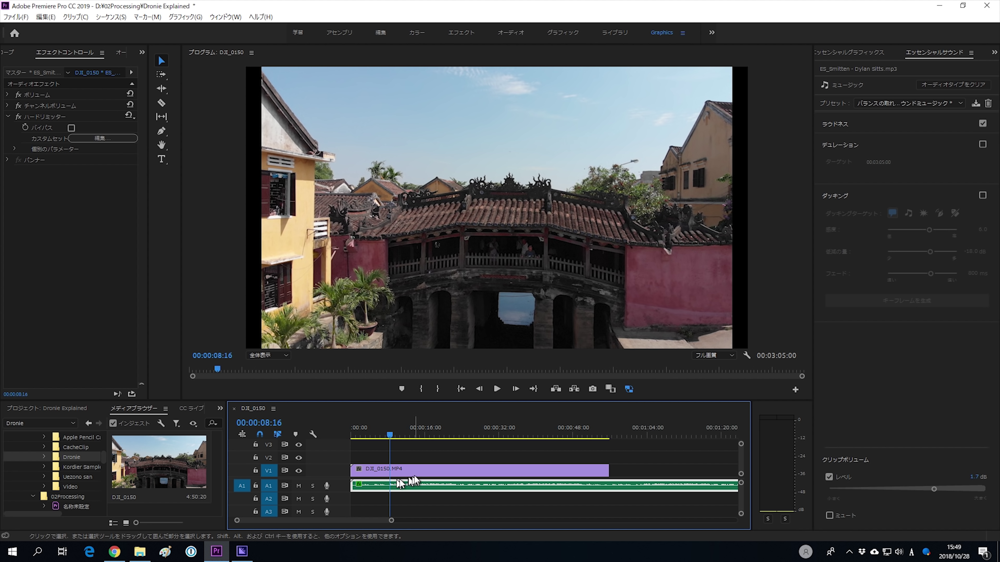
{"action": "left_click_drag", "start_coordinate": [390, 437], "coordinate": [515, 378]}
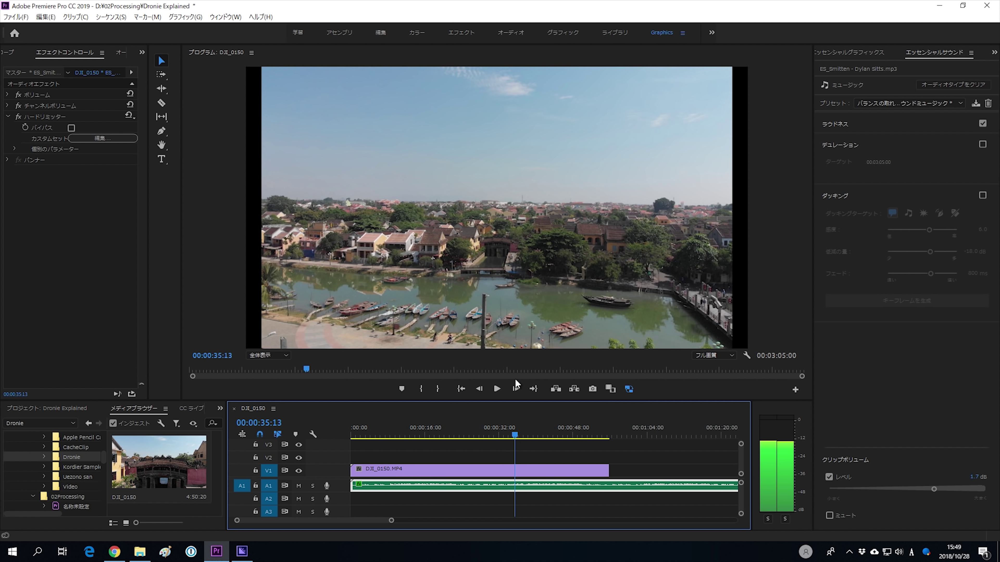
{"action": "left_click_drag", "start_coordinate": [515, 380], "coordinate": [450, 390]}
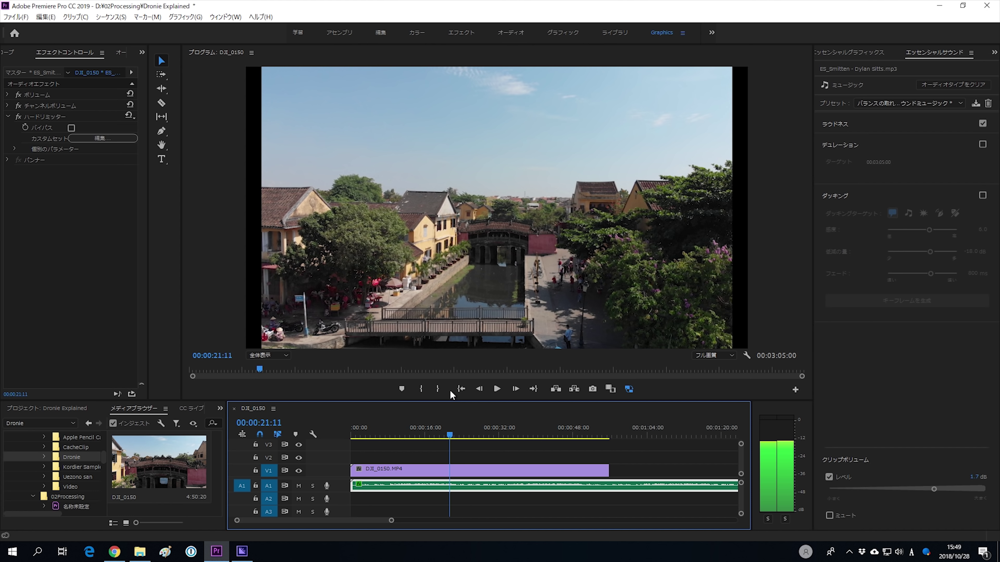
{"action": "left_click_drag", "start_coordinate": [450, 390], "coordinate": [381, 405]}
Trim the end of the A1 music clip to match the end of the video clip at 00:00:55:29.
{"action": "left_click_drag", "start_coordinate": [391, 521], "coordinate": [490, 521]}
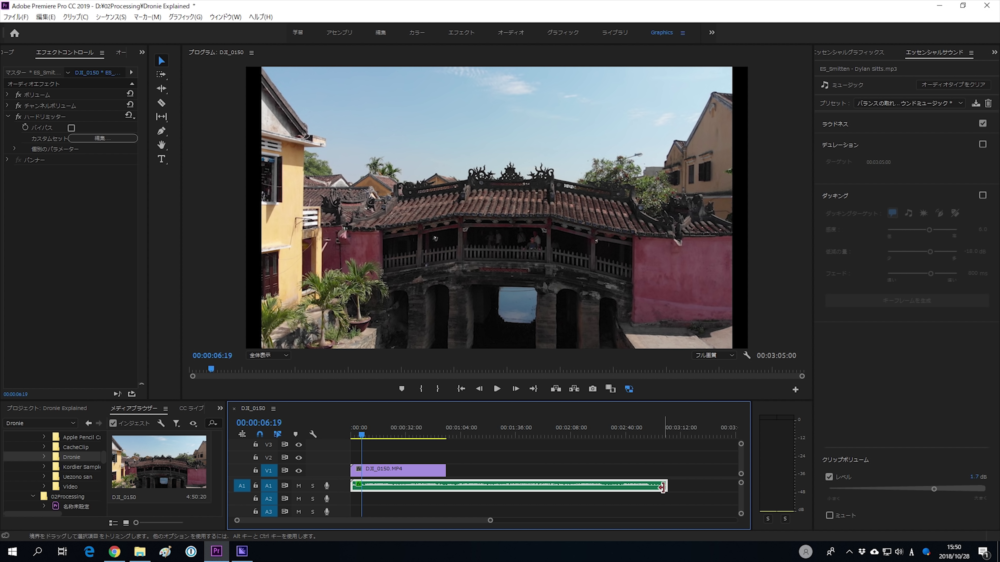
{"action": "left_click_drag", "start_coordinate": [662, 488], "coordinate": [446, 487]}
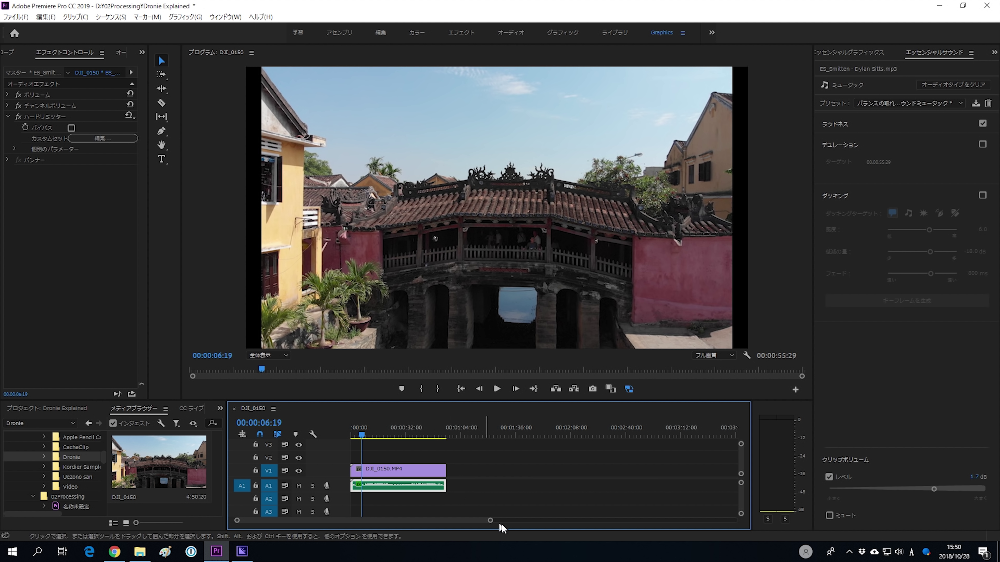
{"action": "left_click_drag", "start_coordinate": [490, 521], "coordinate": [380, 521]}
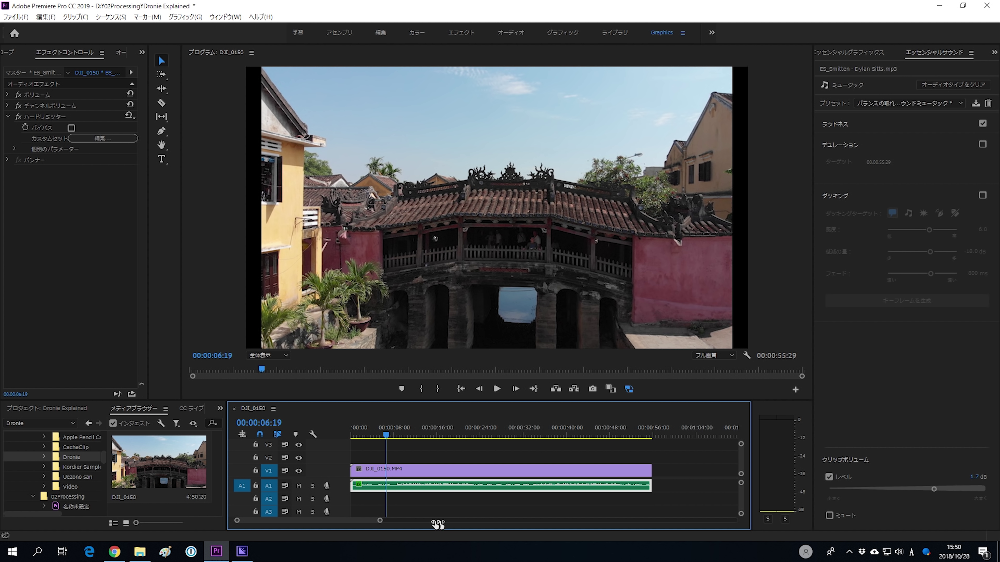
Display the タイムリマップ > 速度 keyframes on the V1 clip DJI_0150 and enlarge the V1 track height.
{"action": "left_click", "coordinate": [478, 473]}
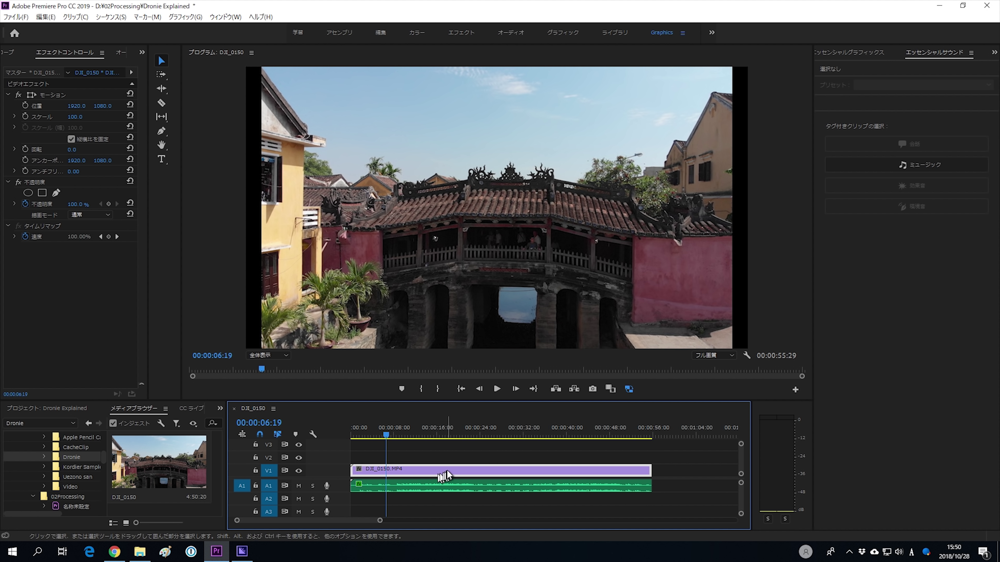
{"action": "right_click", "coordinate": [463, 473]}
{"action": "mouse_move", "coordinate": [524, 535]}
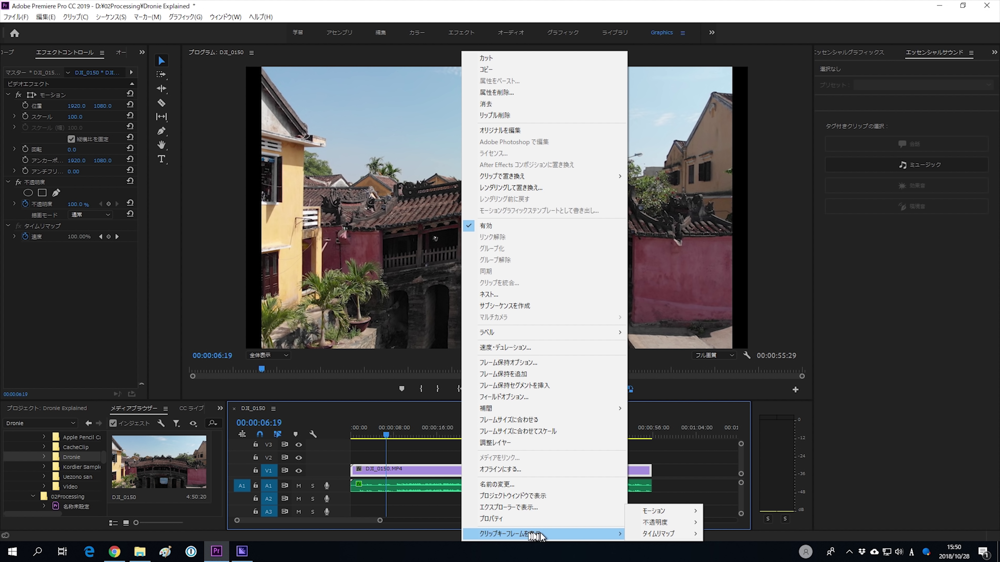
{"action": "mouse_move", "coordinate": [651, 540]}
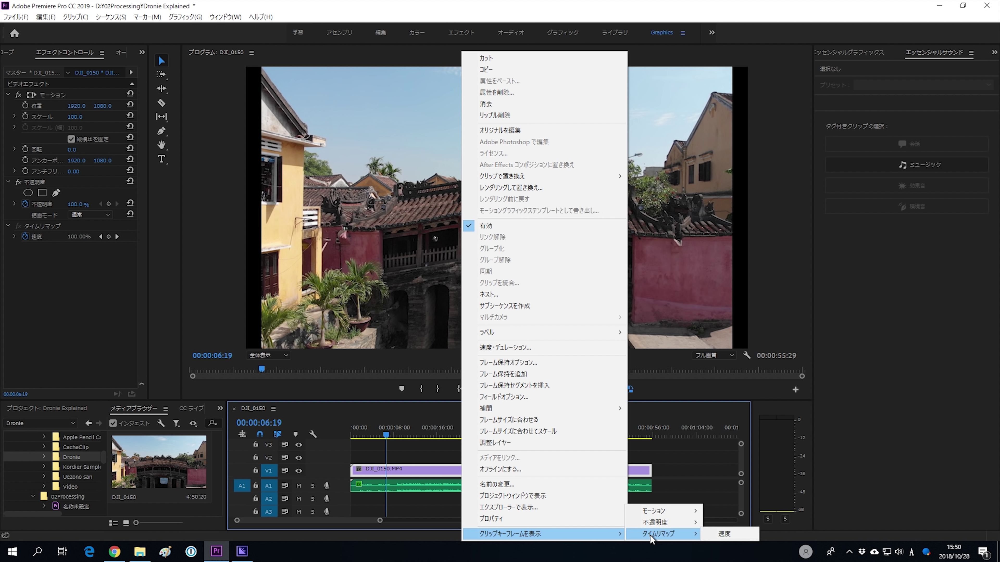
{"action": "left_click", "coordinate": [744, 535]}
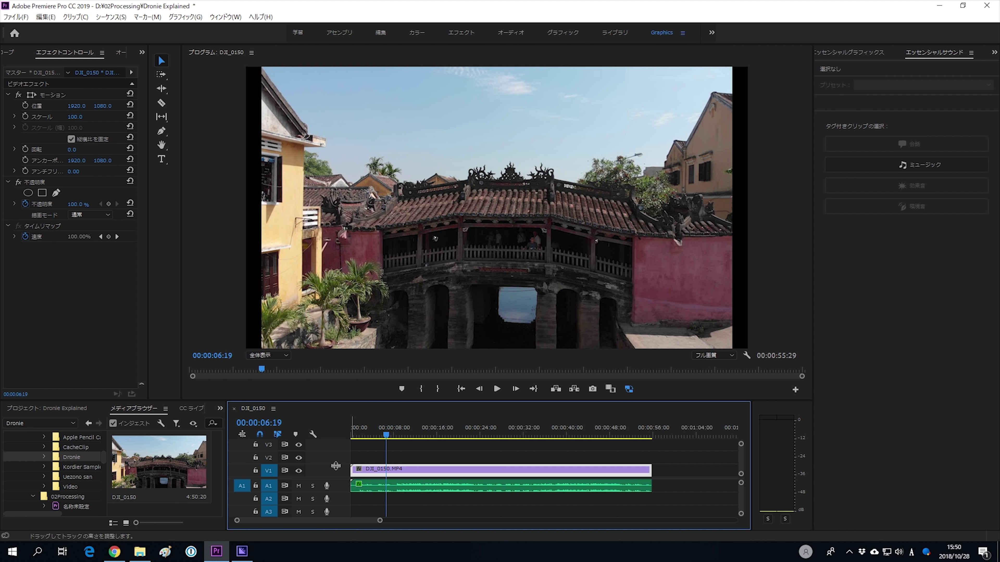
{"action": "left_click_drag", "start_coordinate": [338, 454], "coordinate": [336, 417]}
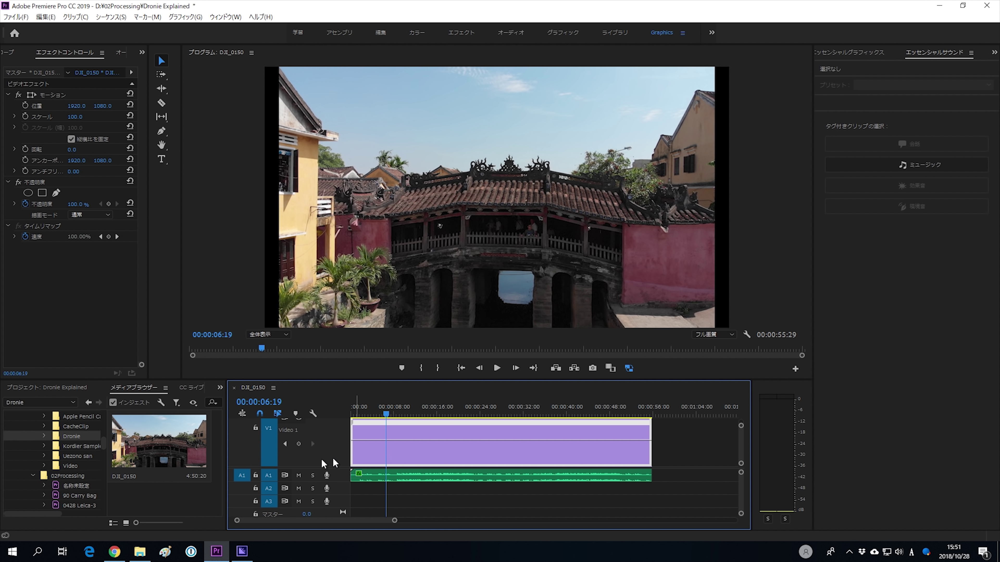
Add a speed keyframe to the V1 clip at 00:00:06:19 and split it into a transition reaching to about 00:00:38.
{"action": "left_click", "coordinate": [299, 444]}
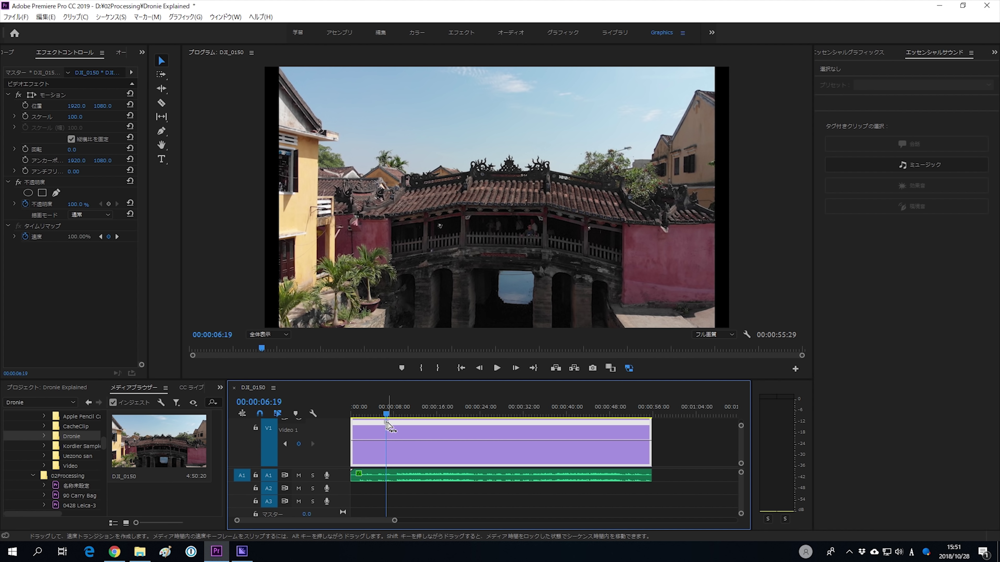
{"action": "left_click_drag", "start_coordinate": [387, 424], "coordinate": [588, 429]}
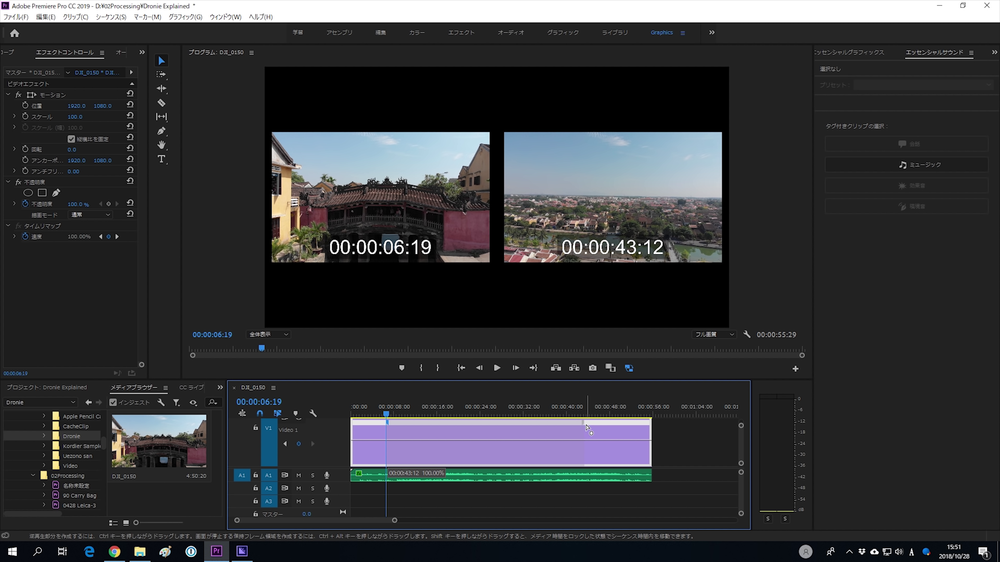
{"action": "left_click_drag", "start_coordinate": [586, 429], "coordinate": [561, 432]}
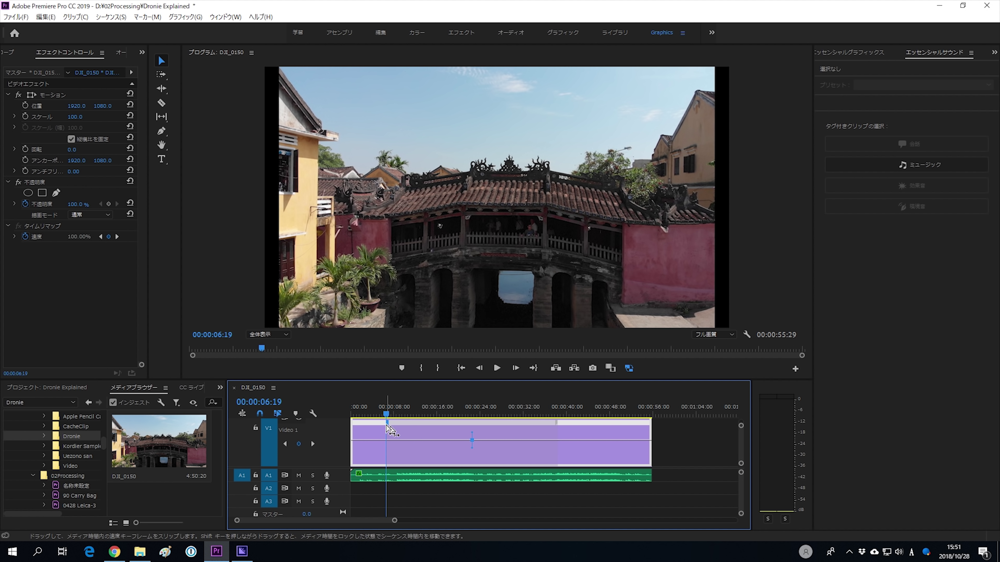
{"action": "mouse_move", "coordinate": [387, 418]}
{"action": "left_mouse_down"}
{"action": "mouse_move", "coordinate": [556, 417]}
{"action": "mouse_move", "coordinate": [388, 420]}
{"action": "mouse_move", "coordinate": [580, 420]}
{"action": "mouse_move", "coordinate": [561, 417]}
{"action": "mouse_move", "coordinate": [638, 435]}
{"action": "mouse_move", "coordinate": [356, 431]}
{"action": "mouse_move", "coordinate": [384, 431]}
{"action": "left_mouse_up"}
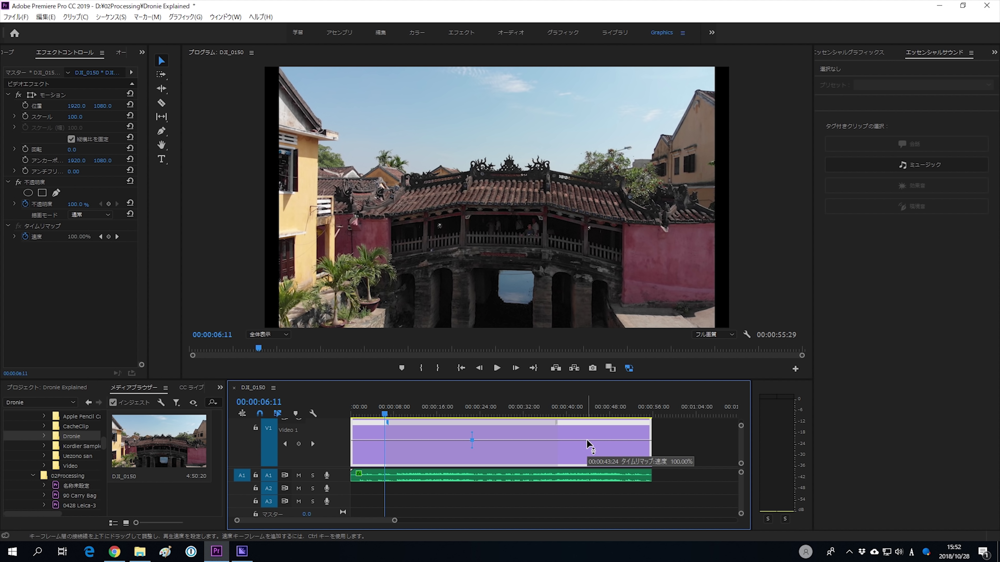
Raise the V1 clip's speed after the transition to 300%.
{"action": "left_click_drag", "start_coordinate": [587, 439], "coordinate": [586, 430]}
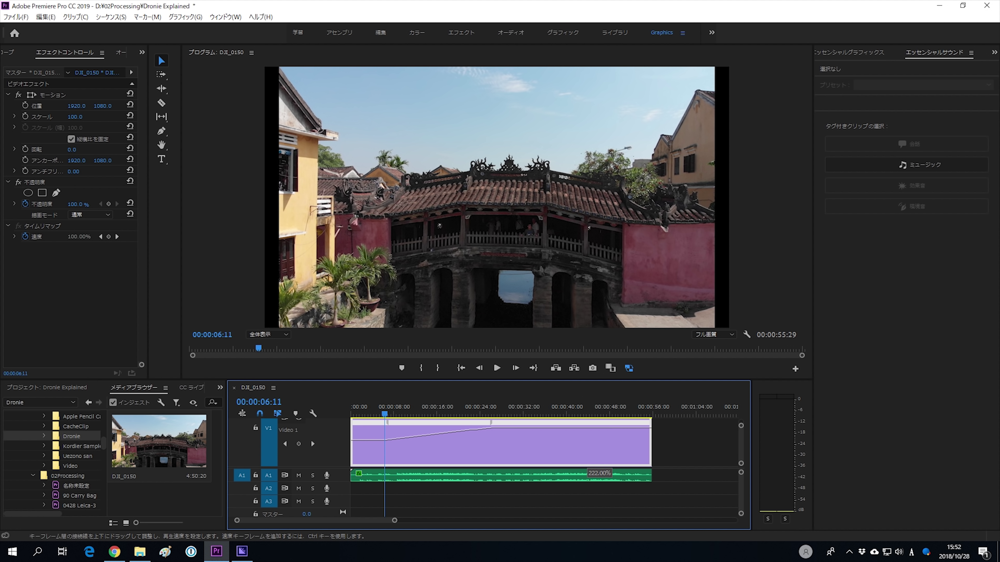
{"action": "left_click_drag", "start_coordinate": [587, 428], "coordinate": [586, 425]}
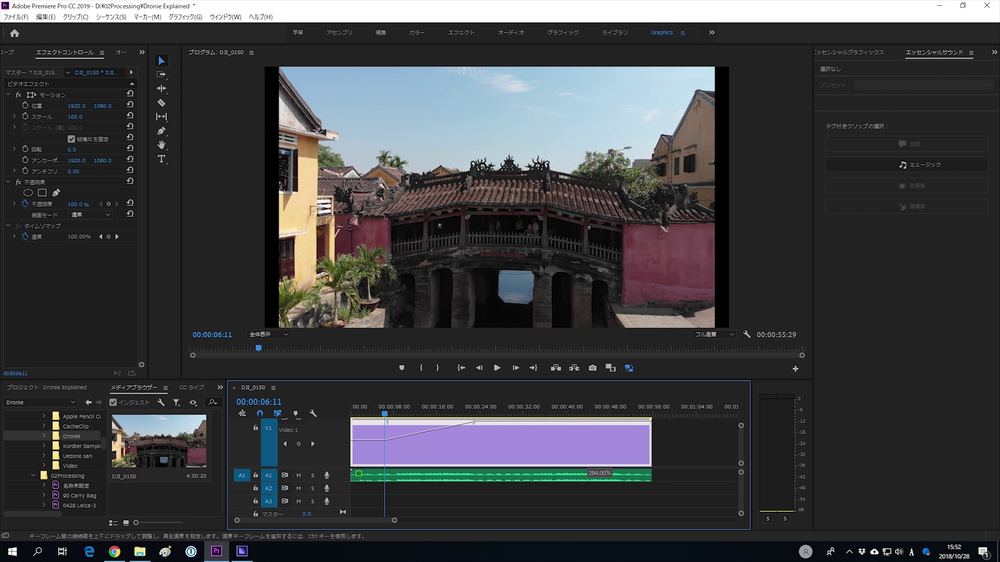
{"action": "left_click_drag", "start_coordinate": [587, 425], "coordinate": [587, 438]}
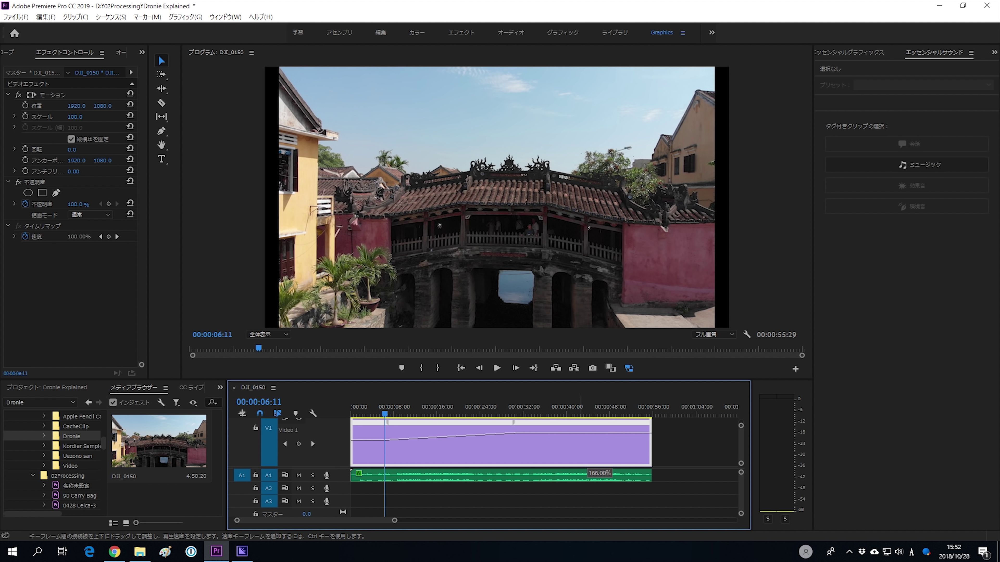
{"action": "left_click_drag", "start_coordinate": [587, 429], "coordinate": [587, 420]}
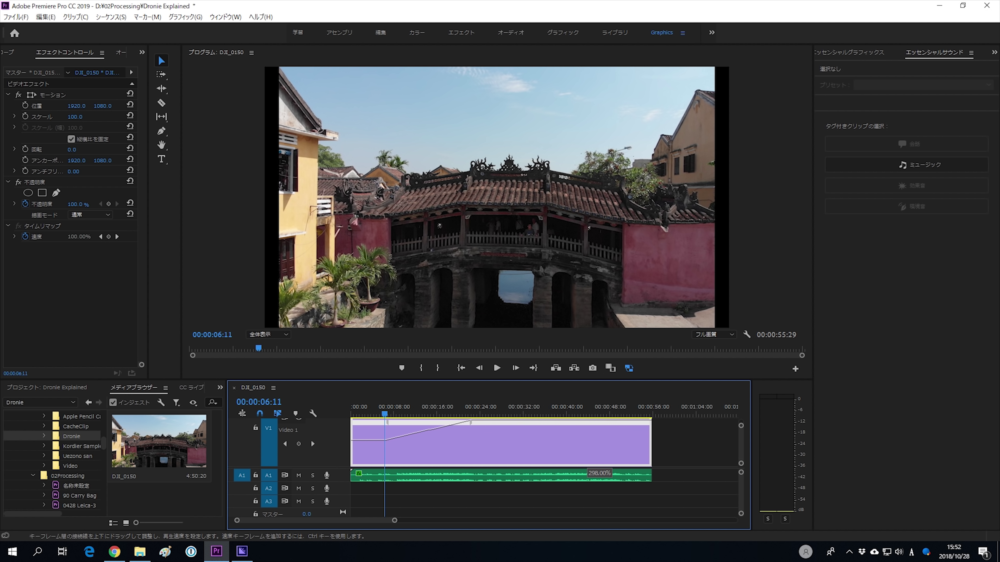
{"action": "left_click_drag", "start_coordinate": [587, 420], "coordinate": [587, 419]}
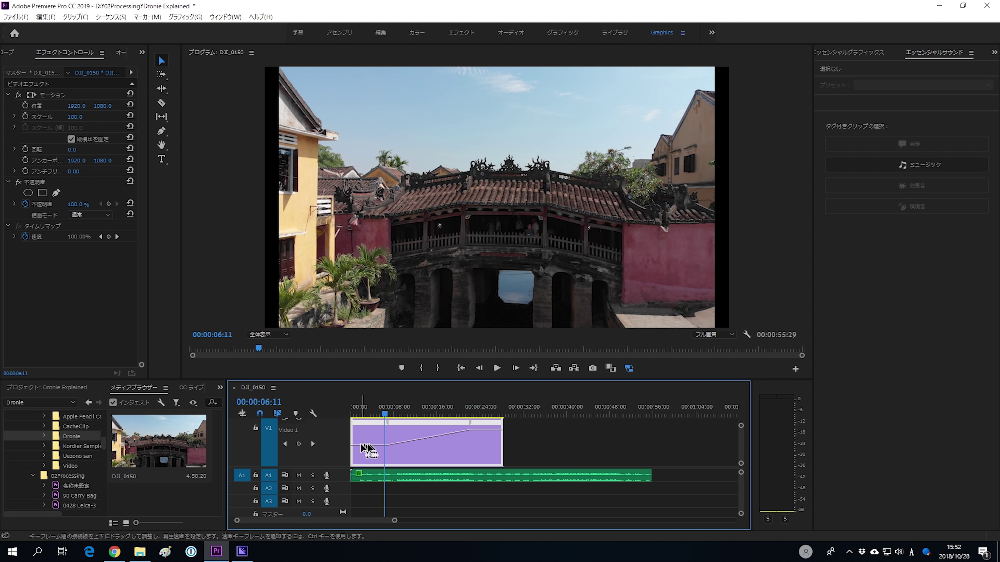
Play and scrub through the speed ramp, and slide the whole transition slightly earlier in the V1 clip.
{"action": "left_click_drag", "start_coordinate": [384, 415], "coordinate": [342, 412]}
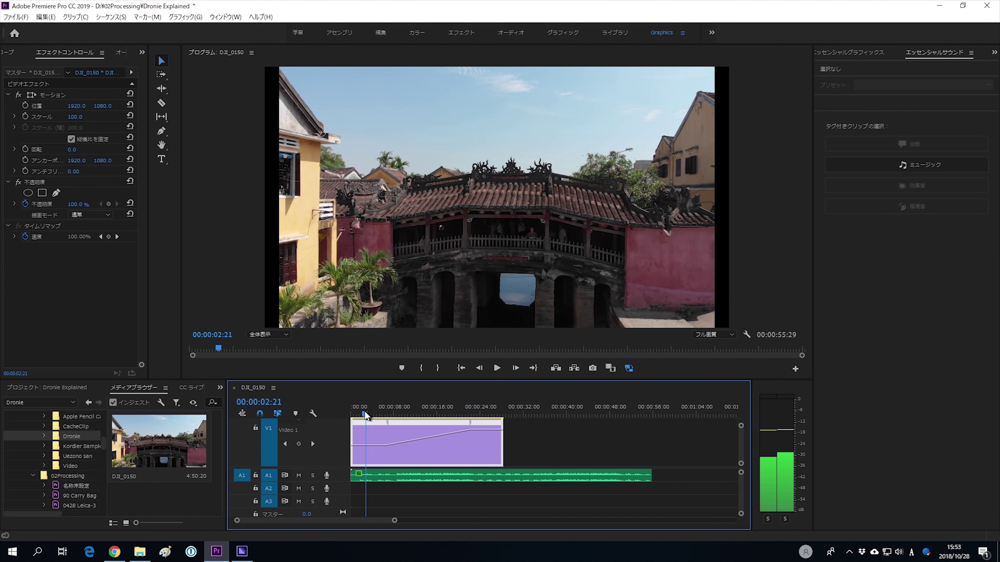
{"action": "left_click", "coordinate": [497, 368]}
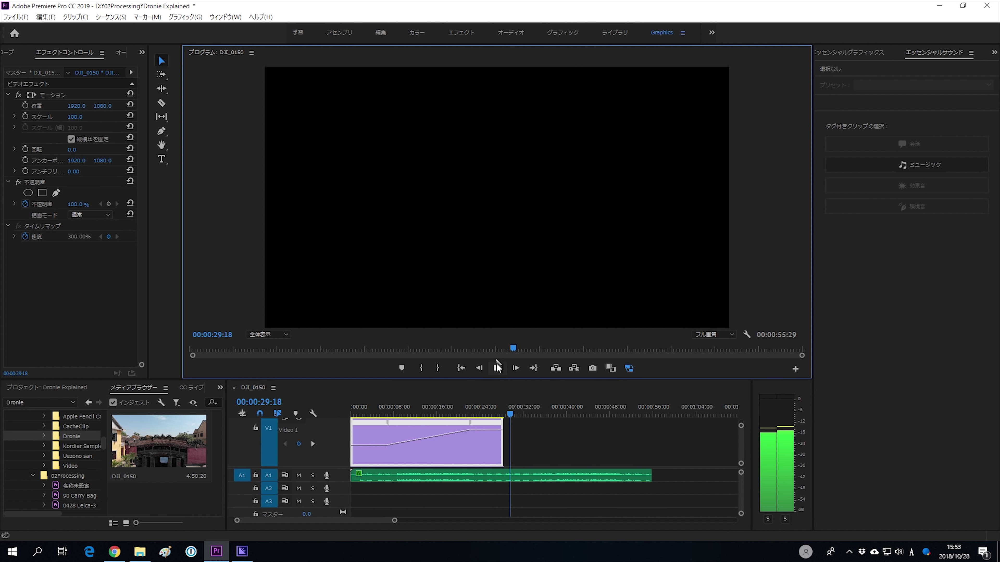
{"action": "key", "text": "space"}
{"action": "left_click_drag", "start_coordinate": [510, 414], "coordinate": [381, 415]}
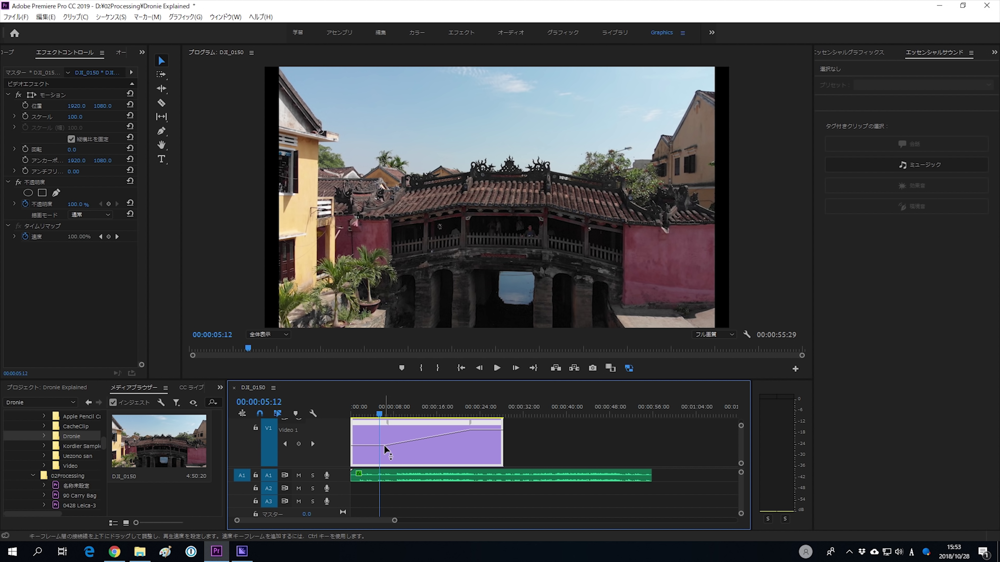
{"action": "left_click_drag", "start_coordinate": [381, 415], "coordinate": [398, 414]}
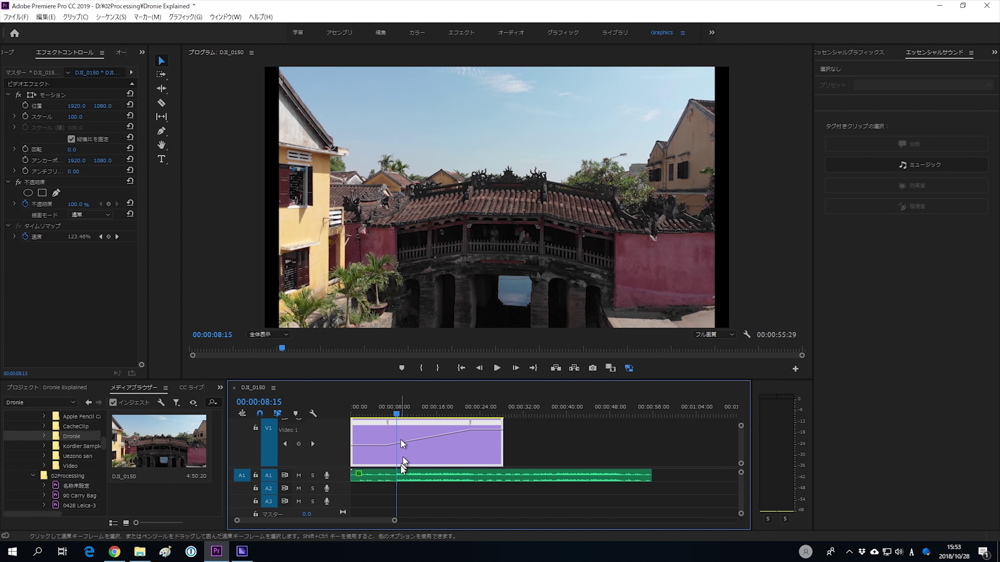
{"action": "left_click", "coordinate": [428, 421]}
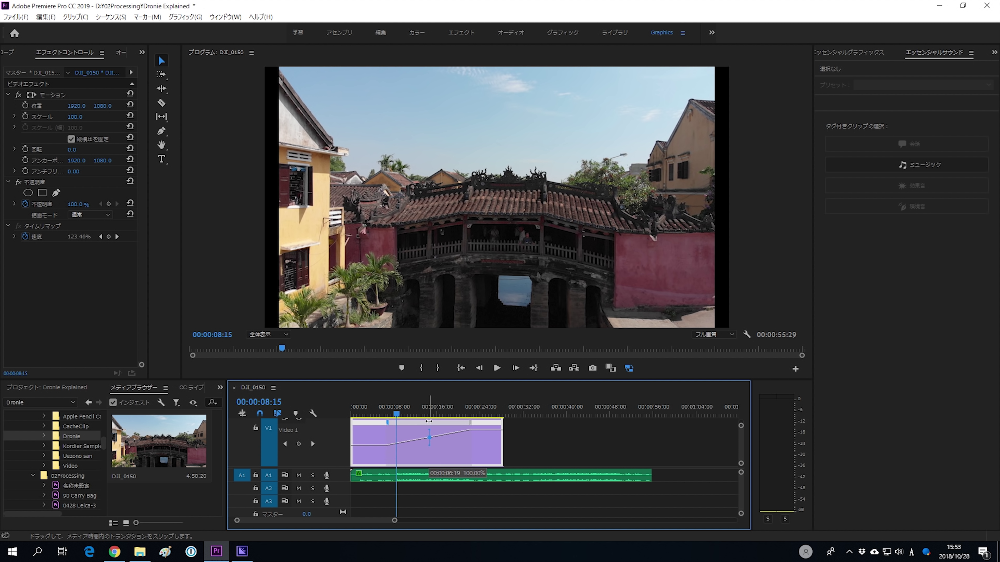
{"action": "left_click_drag", "start_coordinate": [429, 421], "coordinate": [375, 424]}
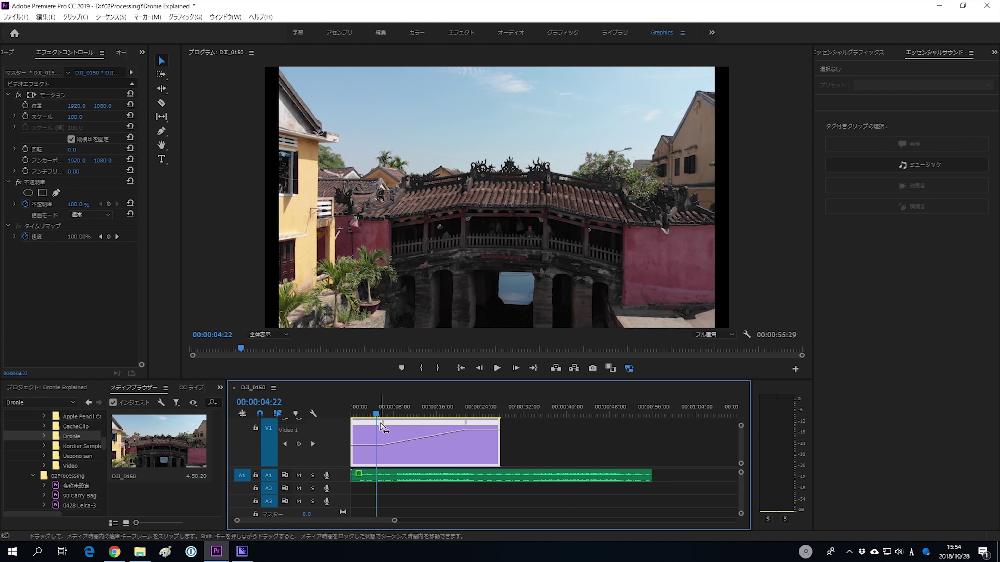
Preview the shifted ramp and raise the V1 clip's speed after the transition to 400%.
{"action": "left_click", "coordinate": [496, 370]}
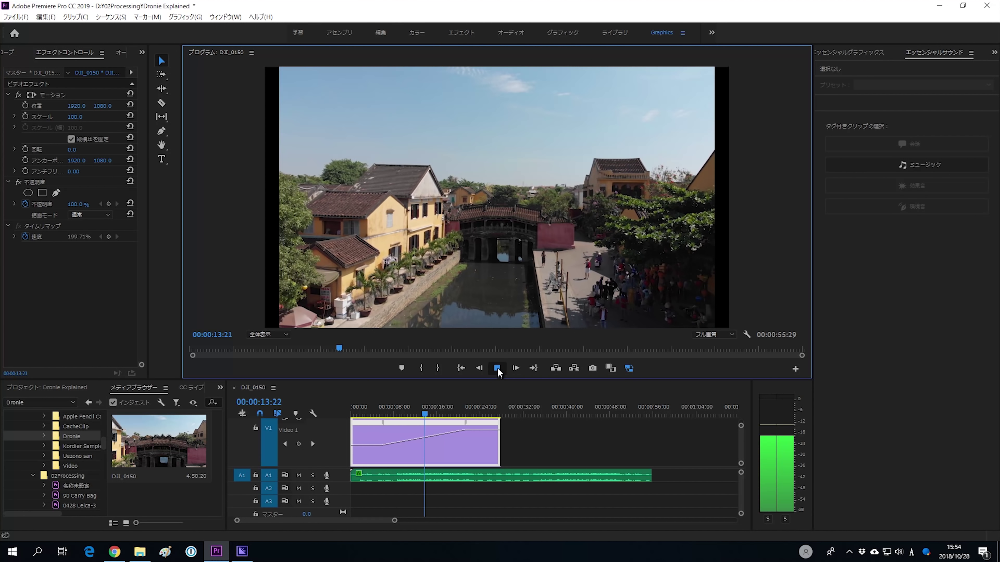
{"action": "key", "text": "space"}
{"action": "left_click_drag", "start_coordinate": [483, 428], "coordinate": [488, 429]}
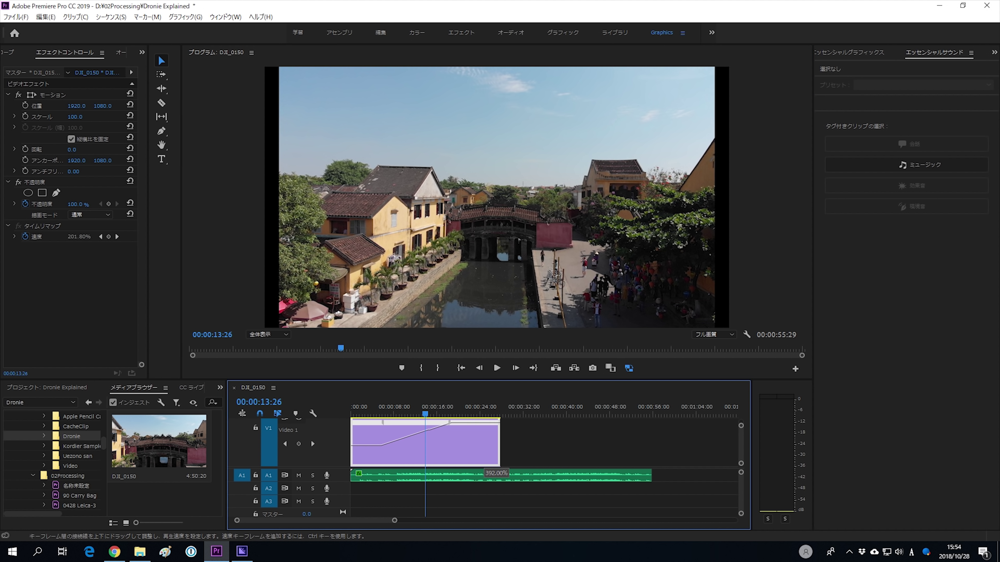
{"action": "left_click_drag", "start_coordinate": [489, 426], "coordinate": [373, 414]}
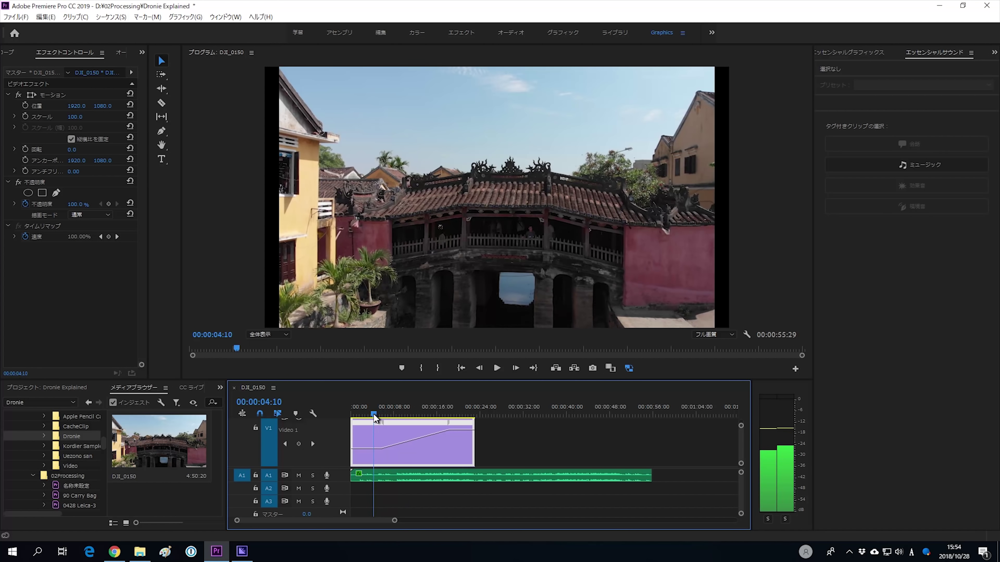
Play the faster ramp and ease the speed transition into a smooth S-curve.
{"action": "left_click", "coordinate": [494, 370]}
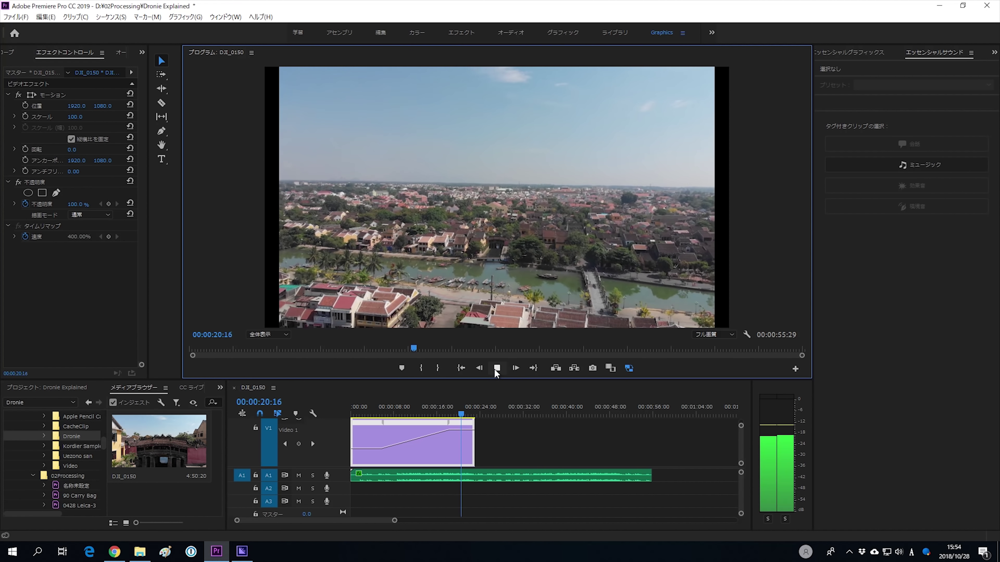
{"action": "left_click", "coordinate": [495, 369]}
{"action": "left_click_drag", "start_coordinate": [464, 414], "coordinate": [377, 414]}
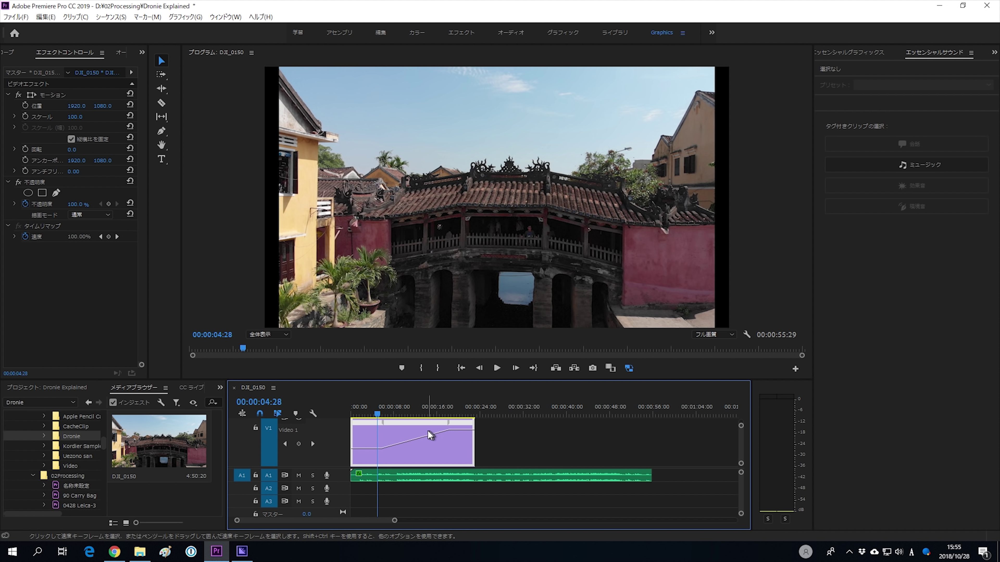
{"action": "left_click_drag", "start_coordinate": [372, 411], "coordinate": [408, 413]}
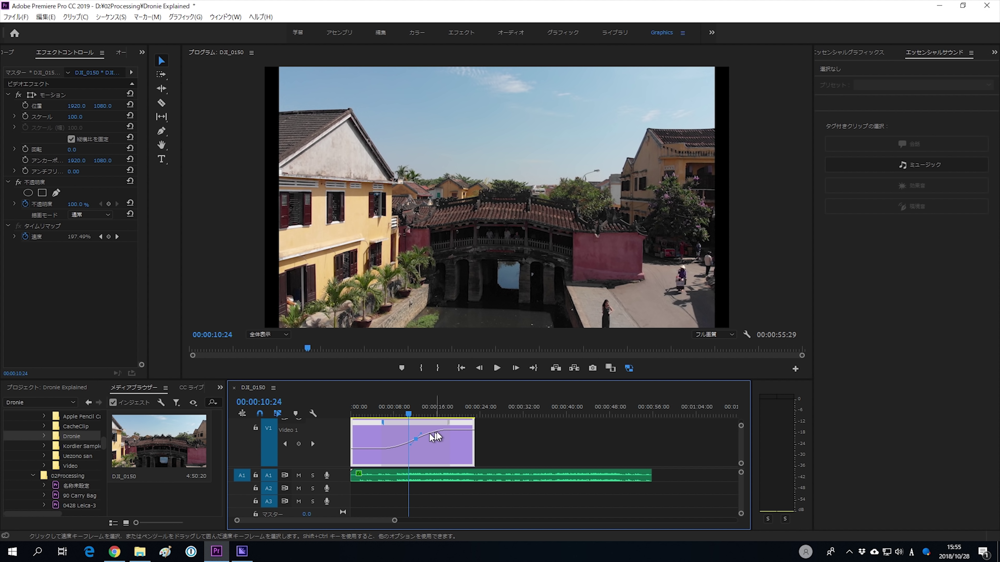
Preview the eased ramp and trim the V1 clip to start at about 00:00:02 and end at about 00:00:22.
{"action": "left_click_drag", "start_coordinate": [407, 414], "coordinate": [352, 413]}
{"action": "left_click", "coordinate": [497, 368]}
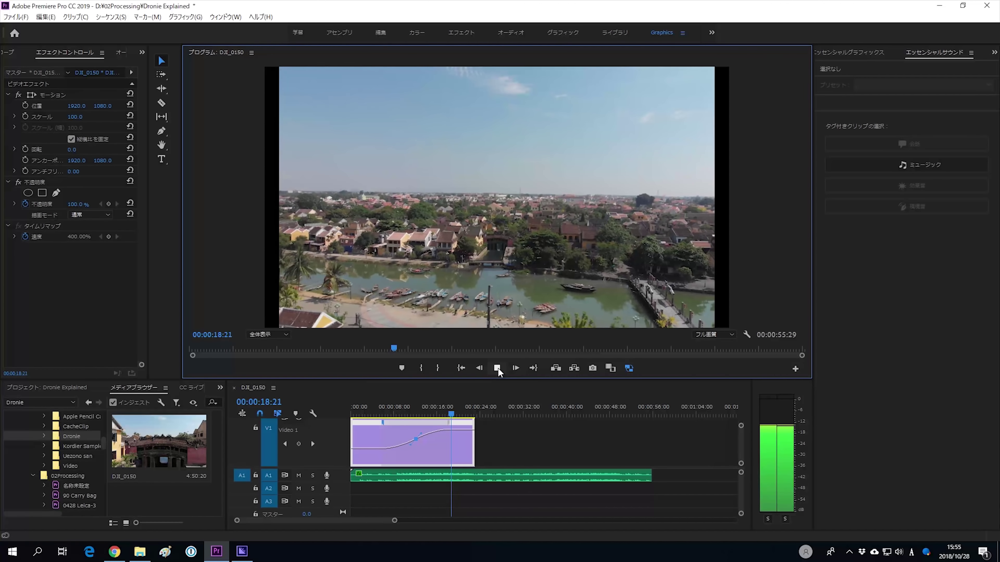
{"action": "left_click", "coordinate": [497, 369]}
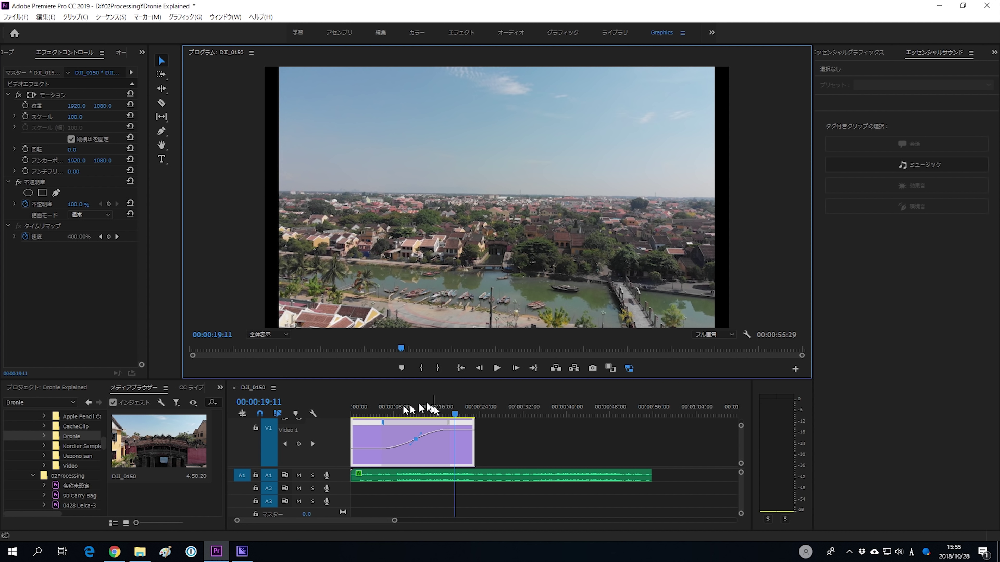
{"action": "left_click_drag", "start_coordinate": [443, 406], "coordinate": [400, 438]}
{"action": "left_click", "coordinate": [359, 413]}
{"action": "left_click", "coordinate": [495, 373]}
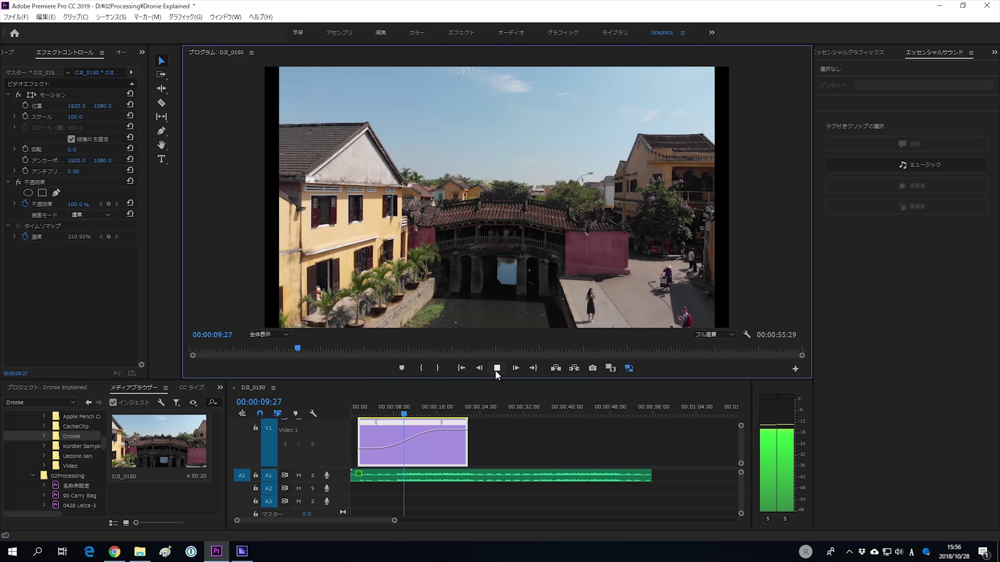
{"action": "left_click", "coordinate": [497, 369]}
{"action": "left_click", "coordinate": [359, 437]}
{"action": "left_click_drag", "start_coordinate": [359, 437], "coordinate": [362, 438]}
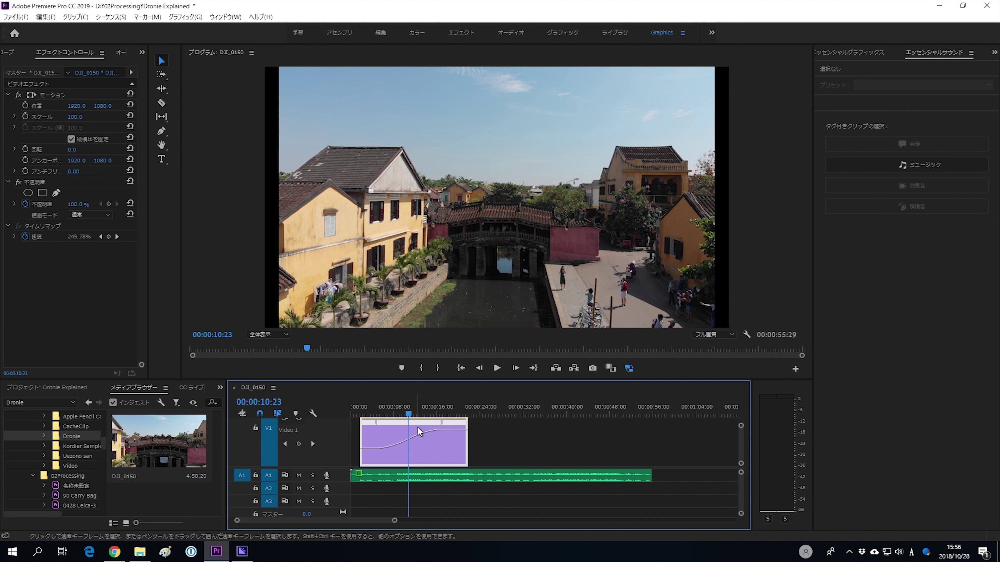
Play the trimmed clip from the start of the sequence and scrub back to check the finished speed ramp.
{"action": "left_click_drag", "start_coordinate": [395, 520], "coordinate": [353, 520]}
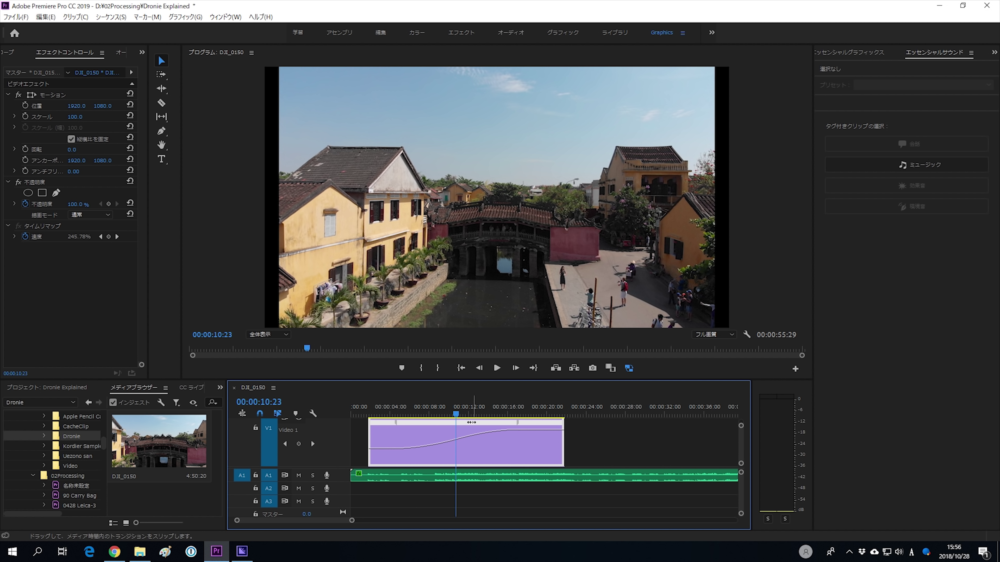
{"action": "left_click_drag", "start_coordinate": [471, 411], "coordinate": [354, 417]}
{"action": "left_click", "coordinate": [498, 368]}
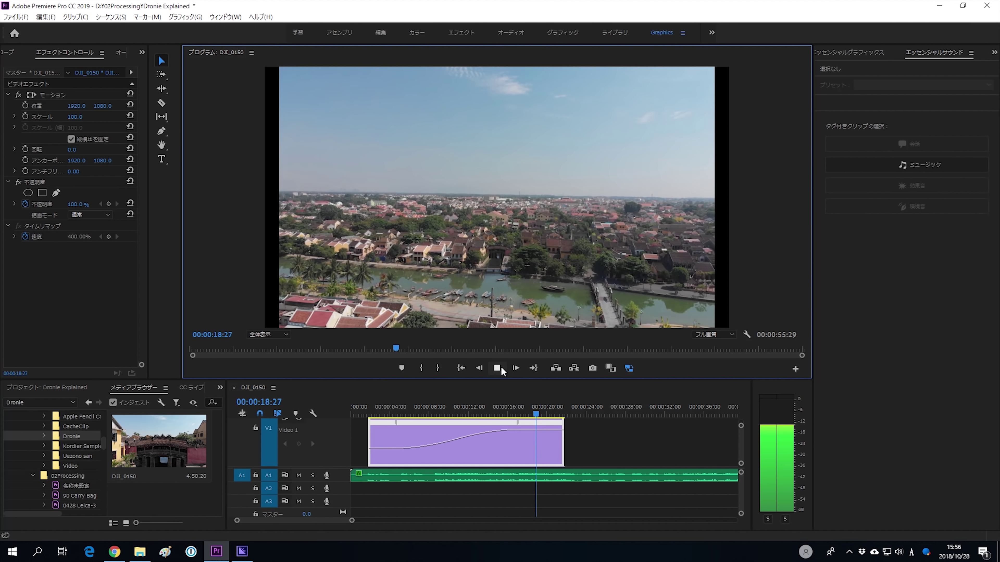
{"action": "left_click", "coordinate": [500, 368]}
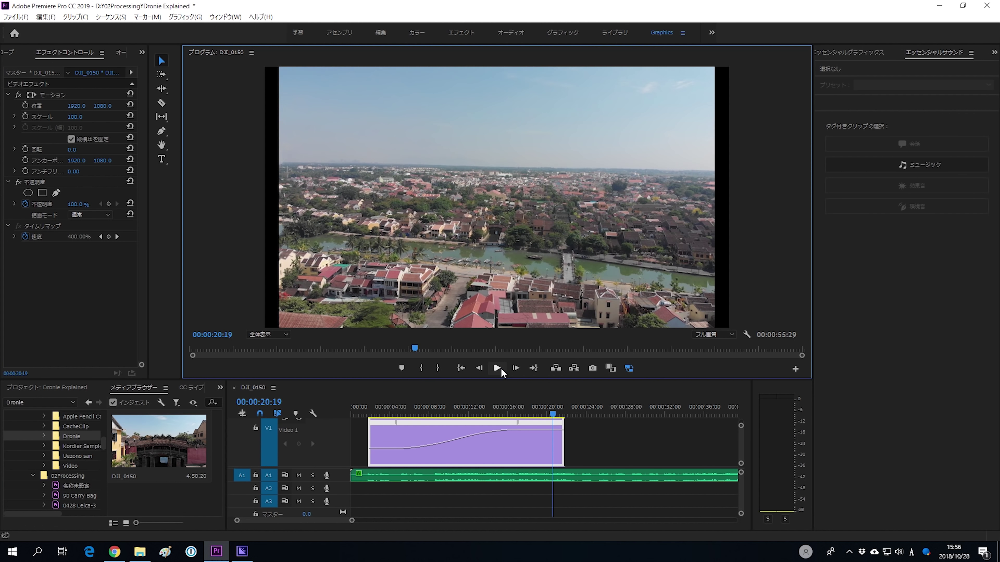
{"action": "left_click", "coordinate": [551, 416]}
{"action": "left_click_drag", "start_coordinate": [551, 417], "coordinate": [386, 416]}
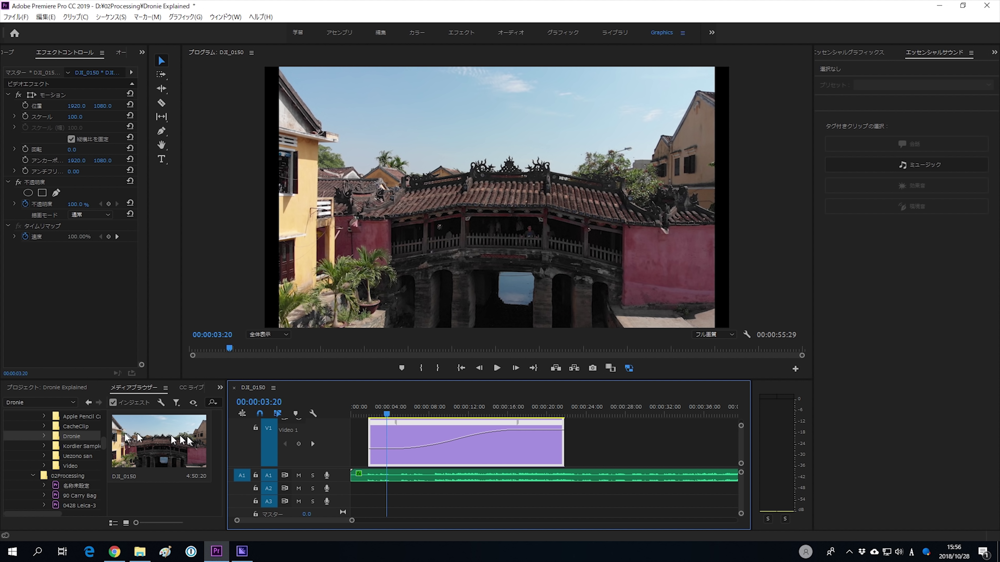
Add the Dip to Black (暗転) dissolve transition to the end of the V1 drone clip.
{"action": "scroll", "coordinate": [99, 432], "scroll_direction": "down", "scroll_amount": 5}
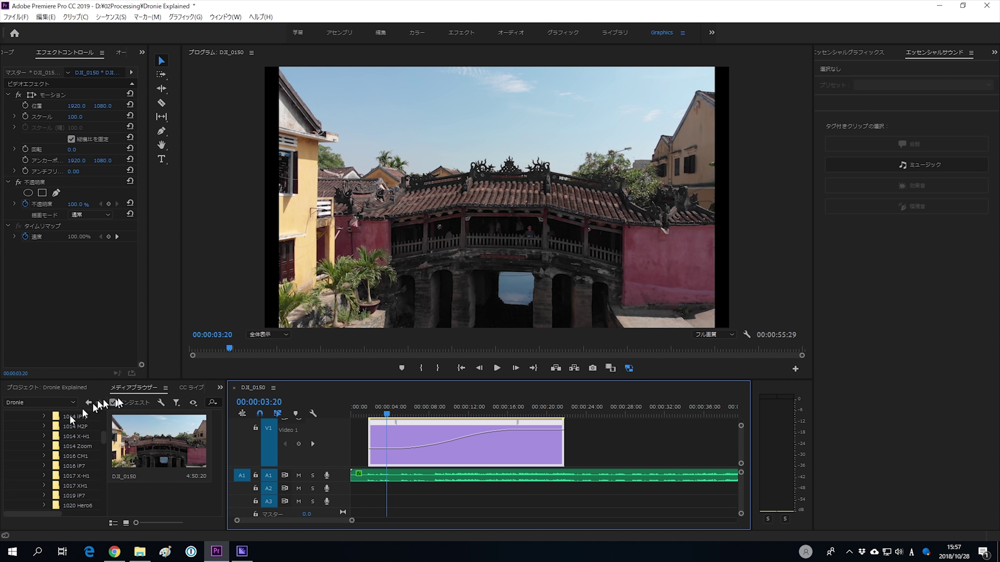
{"action": "left_click", "coordinate": [217, 387]}
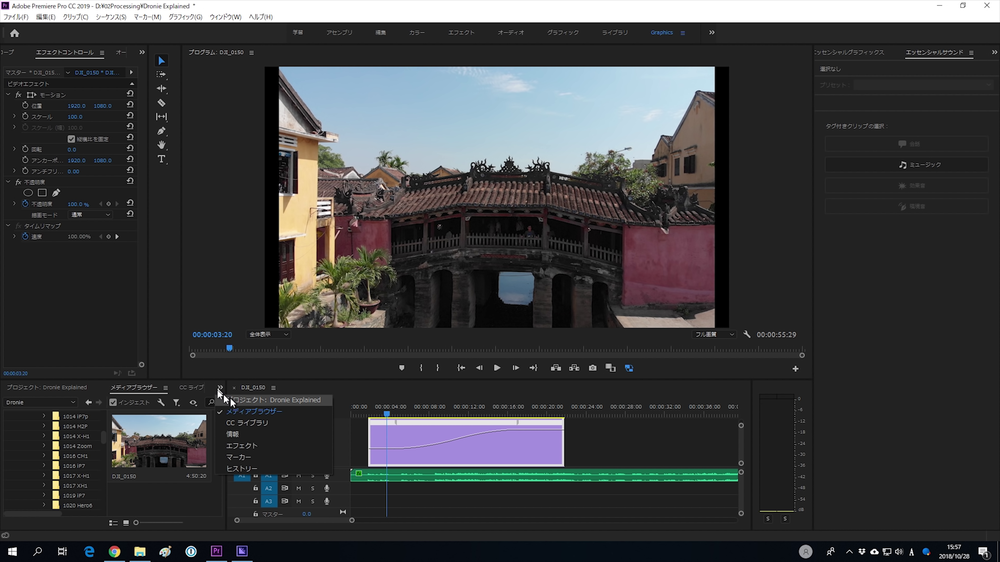
{"action": "left_click", "coordinate": [248, 444]}
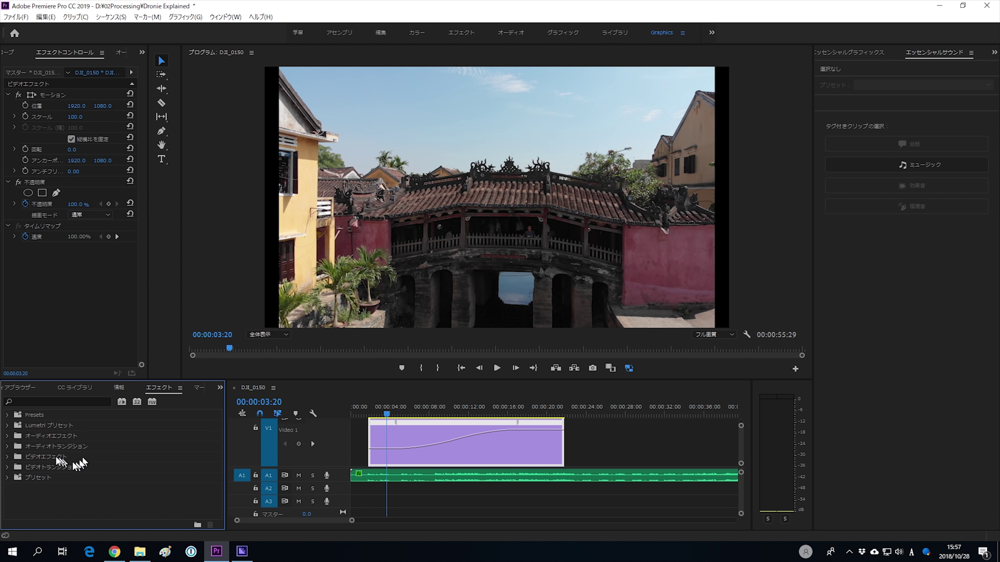
{"action": "left_click", "coordinate": [8, 467]}
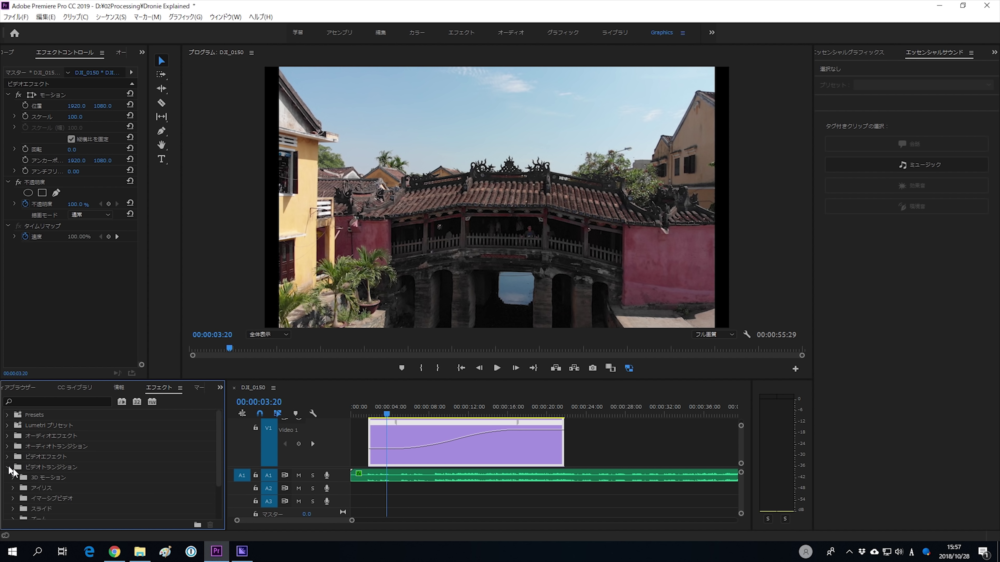
{"action": "scroll", "coordinate": [90, 485], "scroll_direction": "down", "scroll_amount": 2}
{"action": "scroll", "coordinate": [90, 486], "scroll_direction": "down", "scroll_amount": 1}
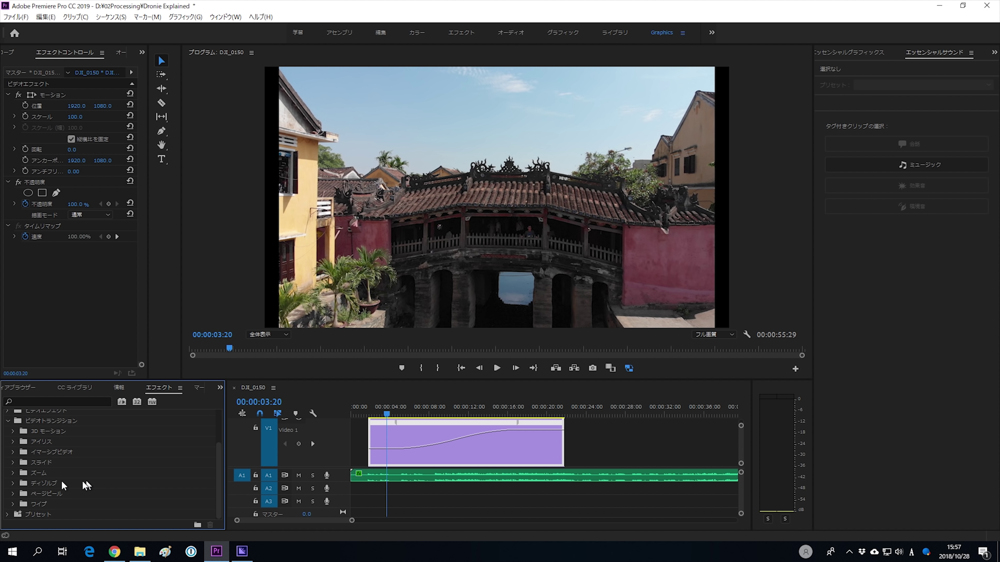
{"action": "left_click", "coordinate": [14, 485]}
{"action": "scroll", "coordinate": [89, 505], "scroll_direction": "down", "scroll_amount": 3}
{"action": "left_click_drag", "start_coordinate": [40, 493], "coordinate": [568, 445]}
Preview the closing fade to black and trim the A1 music to end together with the V1 clip.
{"action": "left_click_drag", "start_coordinate": [565, 410], "coordinate": [549, 412]}
{"action": "left_click", "coordinate": [496, 368]}
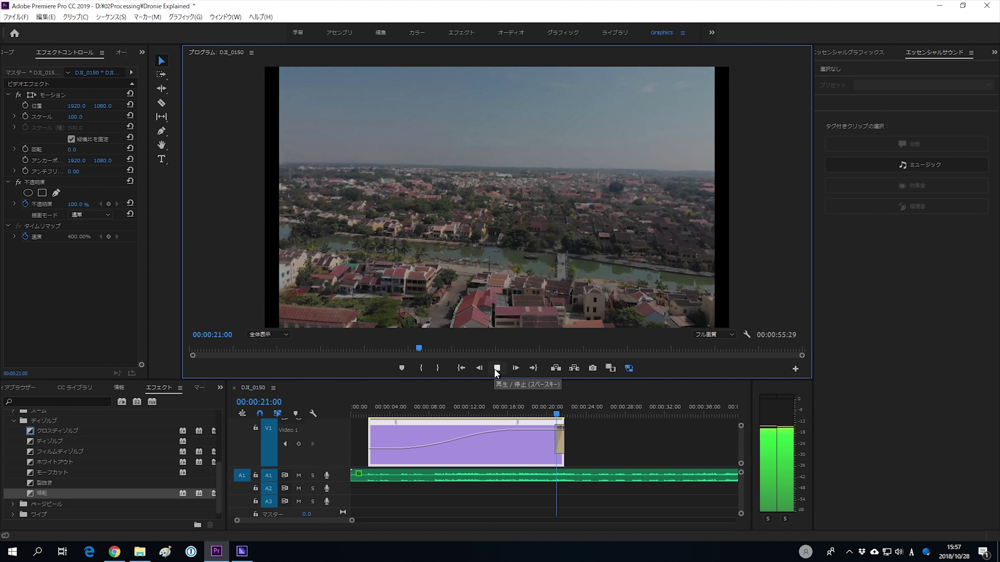
{"action": "left_click_drag", "start_coordinate": [564, 413], "coordinate": [422, 412]}
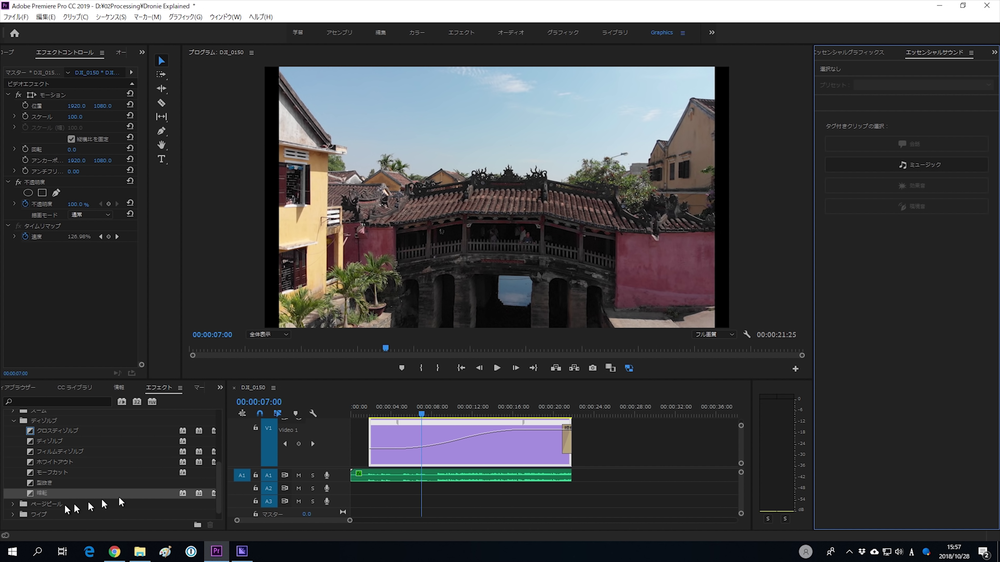
Add the Constant Power (コンスタントパワー) crossfade to the end of the A1 music and play the ending.
{"action": "left_click", "coordinate": [14, 420]}
{"action": "scroll", "coordinate": [59, 453], "scroll_direction": "up", "scroll_amount": 3}
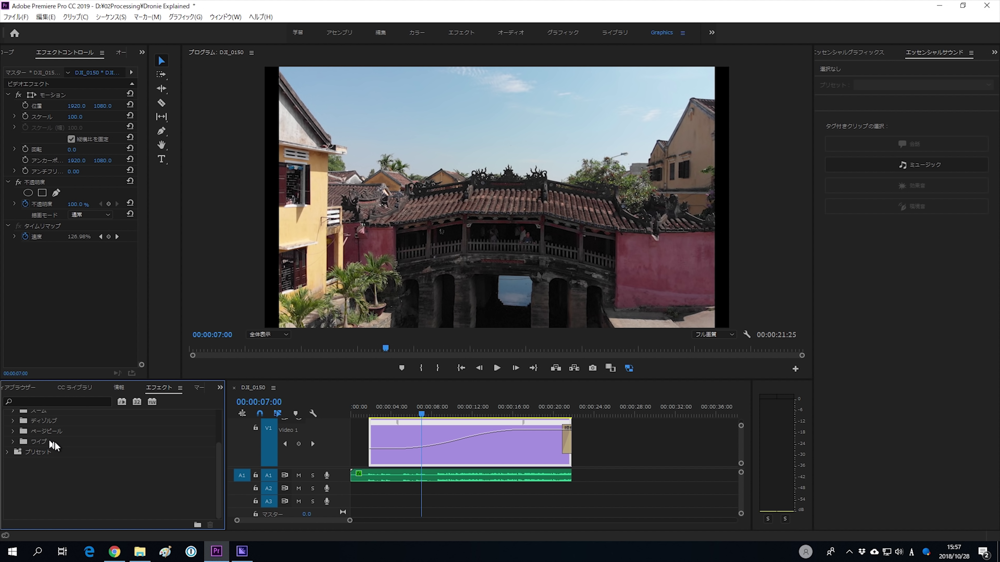
{"action": "left_click", "coordinate": [7, 432]}
{"action": "left_click", "coordinate": [14, 442]}
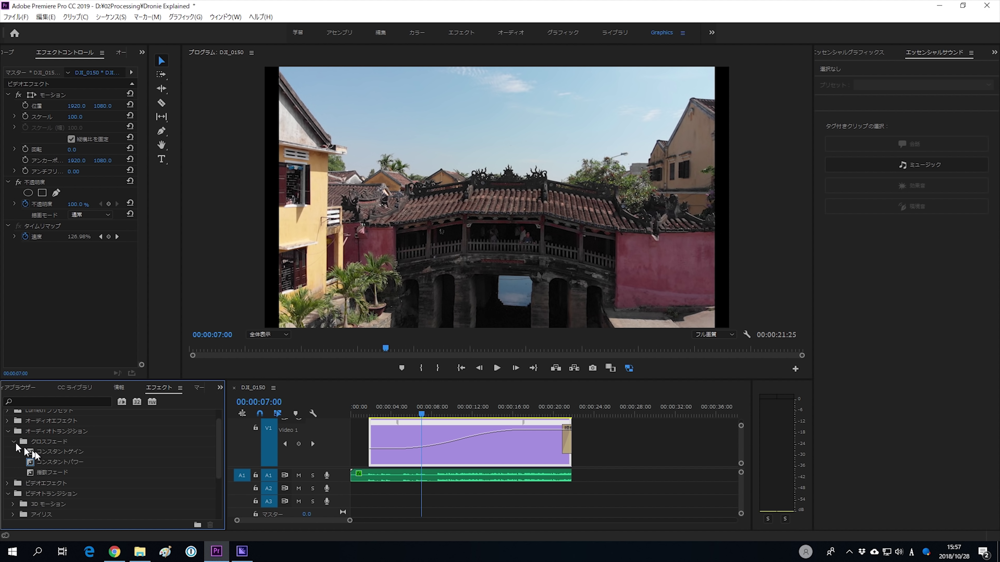
{"action": "left_click_drag", "start_coordinate": [33, 464], "coordinate": [567, 477]}
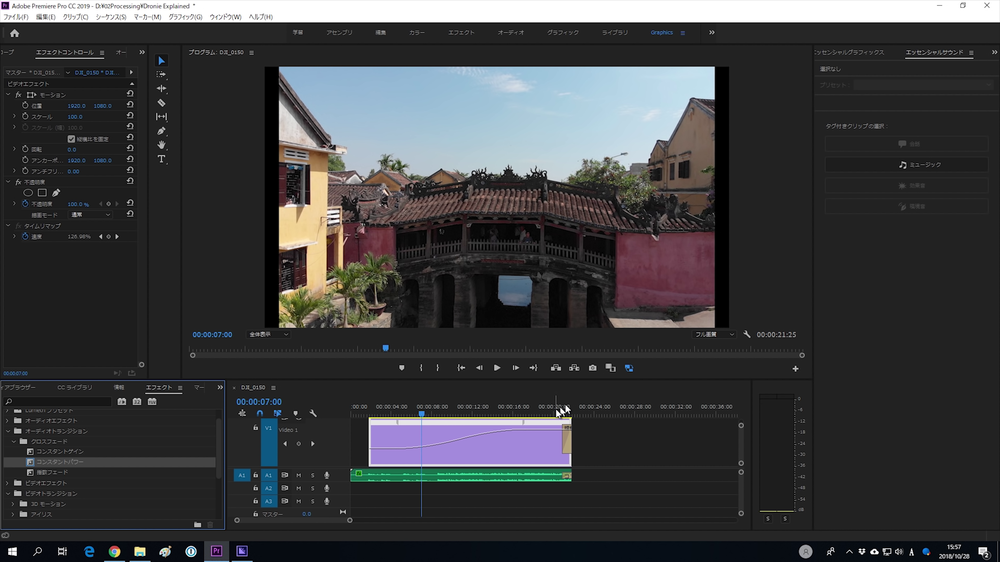
{"action": "left_click", "coordinate": [559, 412]}
{"action": "left_click", "coordinate": [496, 367]}
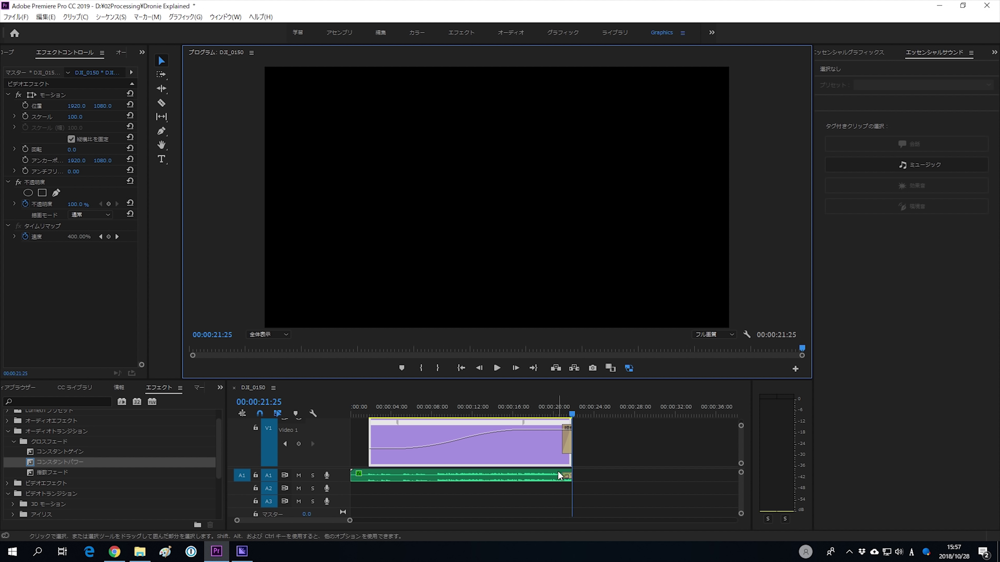
Turn proxies off, enlarge the Program monitor, and scrub the original footage between about 00:00:07 and 00:00:13.
{"action": "left_click_drag", "start_coordinate": [350, 520], "coordinate": [337, 520]}
{"action": "left_click", "coordinate": [516, 410]}
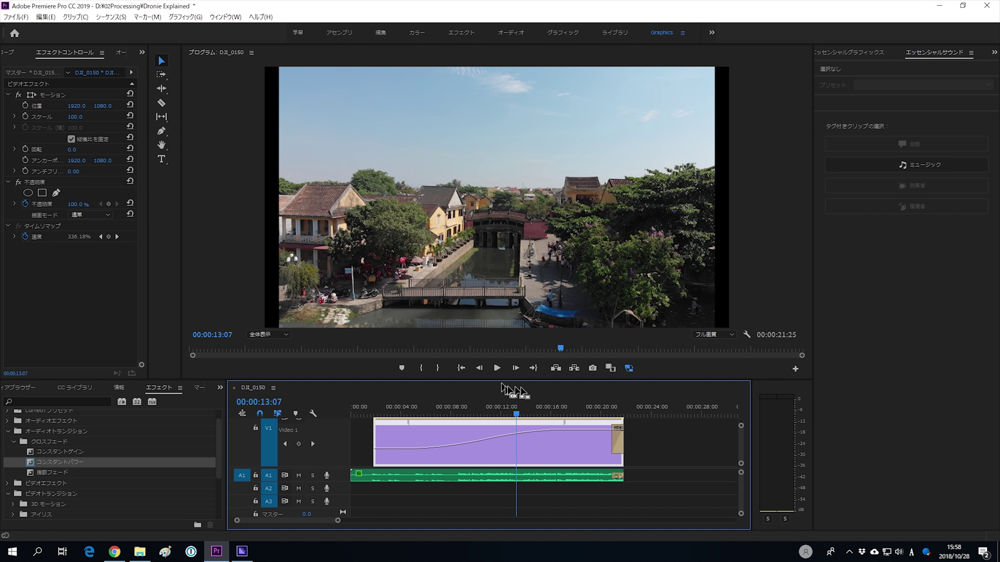
{"action": "left_click", "coordinate": [629, 368]}
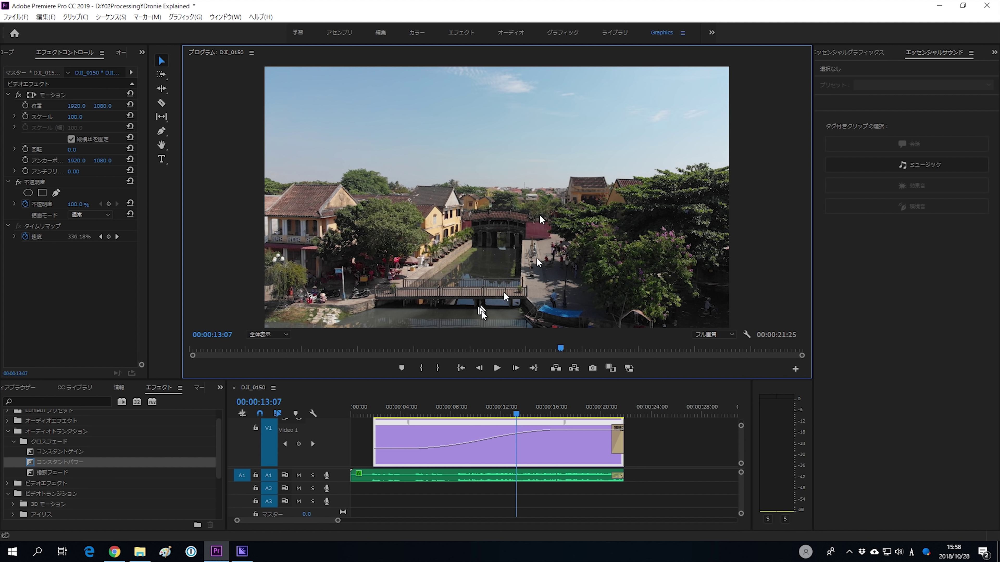
{"action": "left_click_drag", "start_coordinate": [632, 379], "coordinate": [632, 399]}
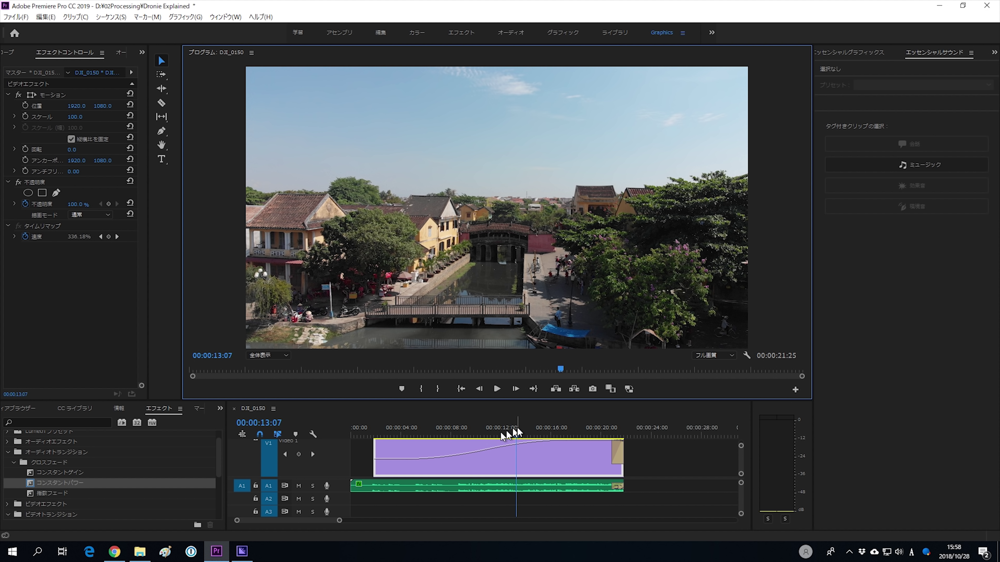
{"action": "left_click_drag", "start_coordinate": [517, 436], "coordinate": [445, 425]}
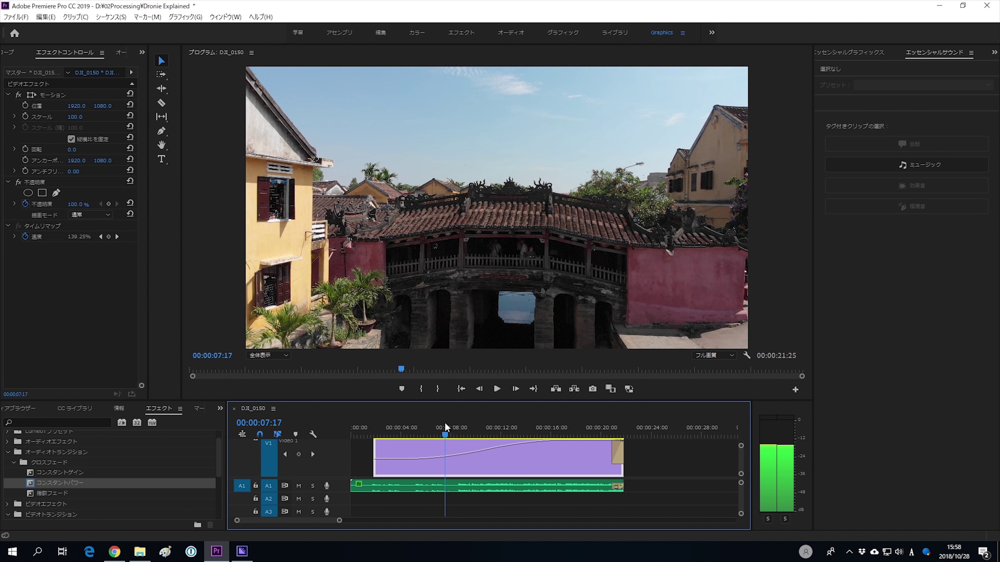
{"action": "left_click_drag", "start_coordinate": [445, 423], "coordinate": [504, 425]}
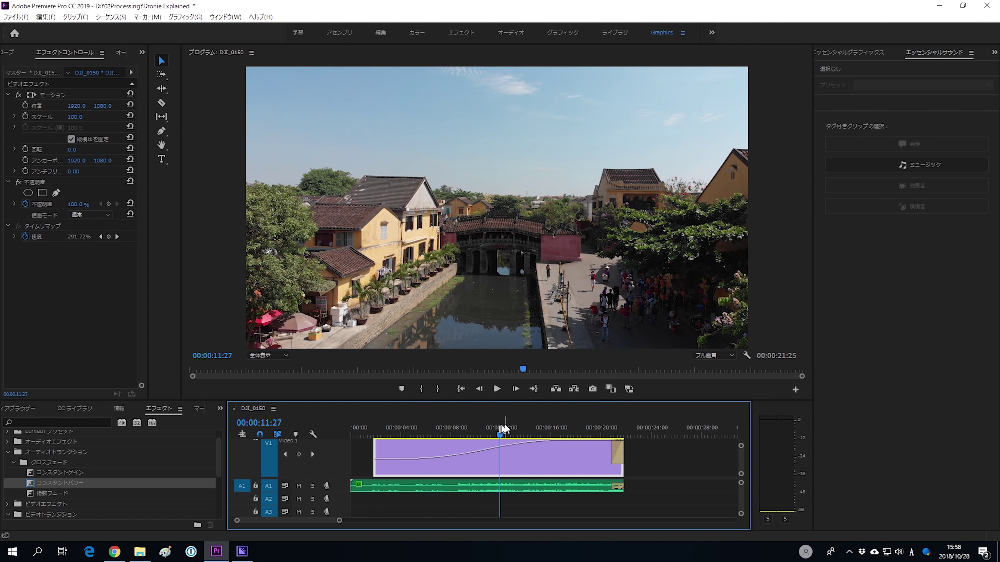
Turn proxies back on and scrub the sequence back to 00:00:03:04.
{"action": "left_click", "coordinate": [627, 388]}
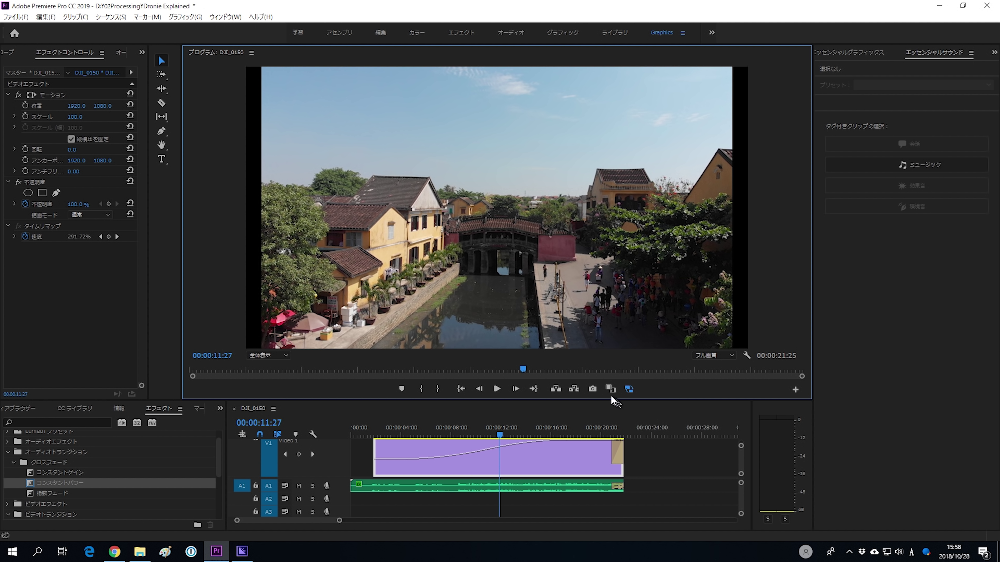
{"action": "left_click", "coordinate": [511, 436]}
{"action": "left_click_drag", "start_coordinate": [513, 437], "coordinate": [393, 432]}
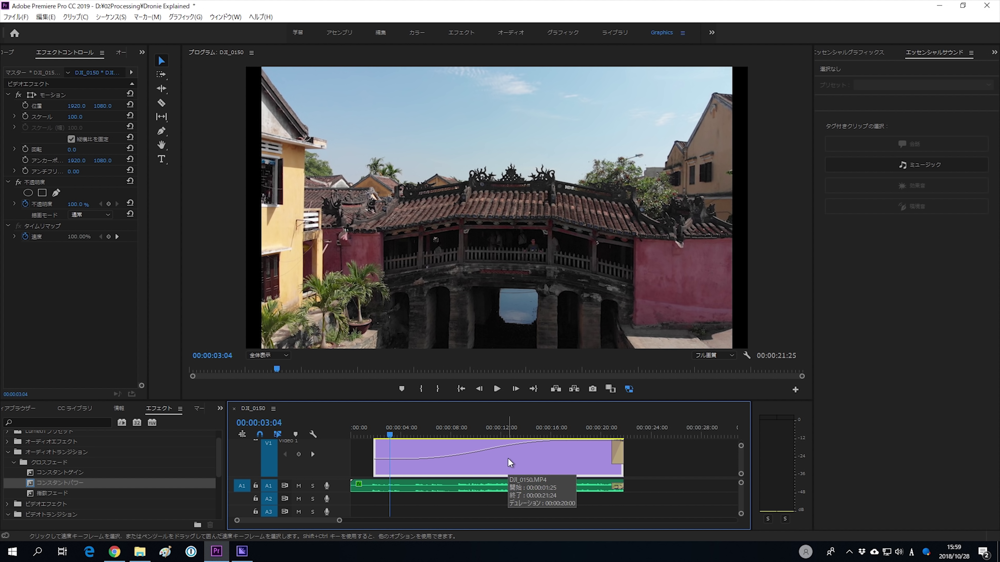
Set up a media export of the sequence using the H.264 preset YouTube 2160p 4K Ultra HD.
{"action": "left_click", "coordinate": [25, 17]}
{"action": "mouse_move", "coordinate": [84, 331]}
{"action": "left_click", "coordinate": [207, 330]}
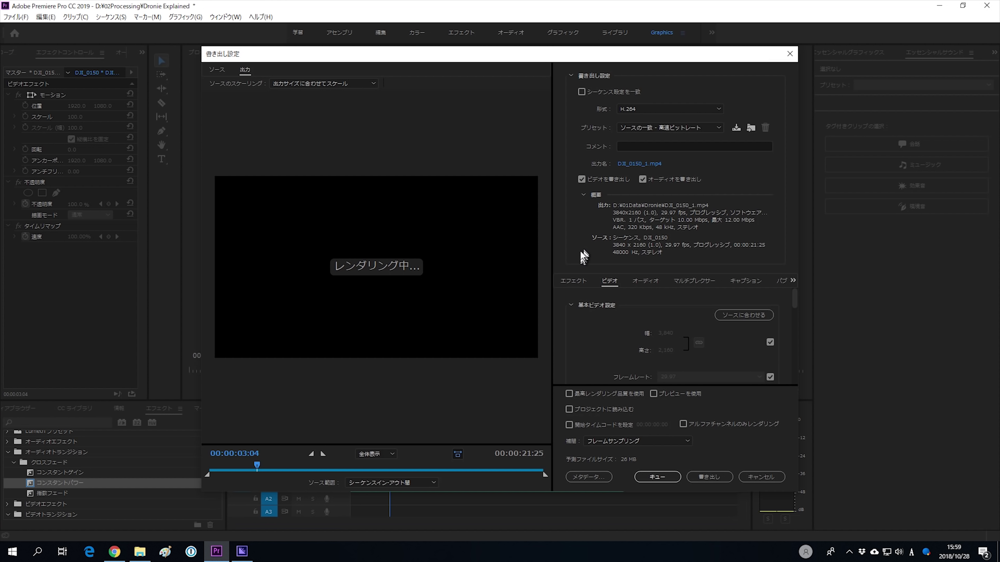
{"action": "left_click", "coordinate": [647, 126]}
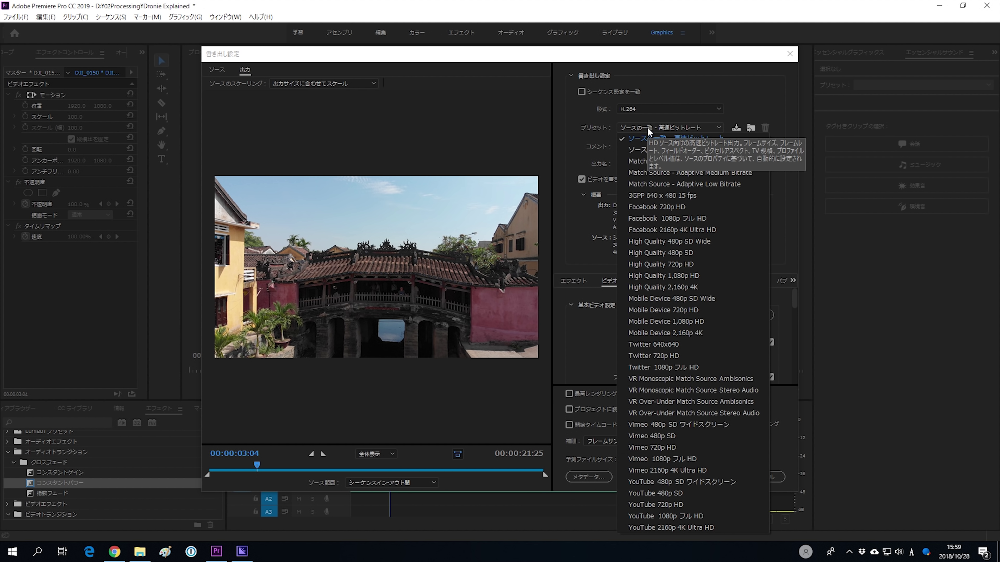
{"action": "left_click", "coordinate": [676, 527]}
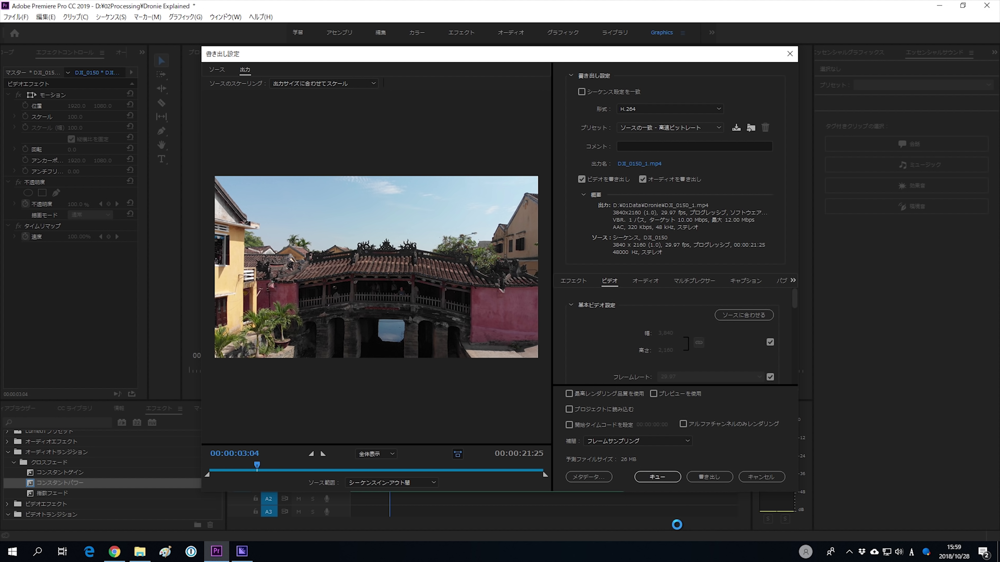
Name the output file 手ブレなし in the Dronie folder and export the video.
{"action": "left_click", "coordinate": [657, 164]}
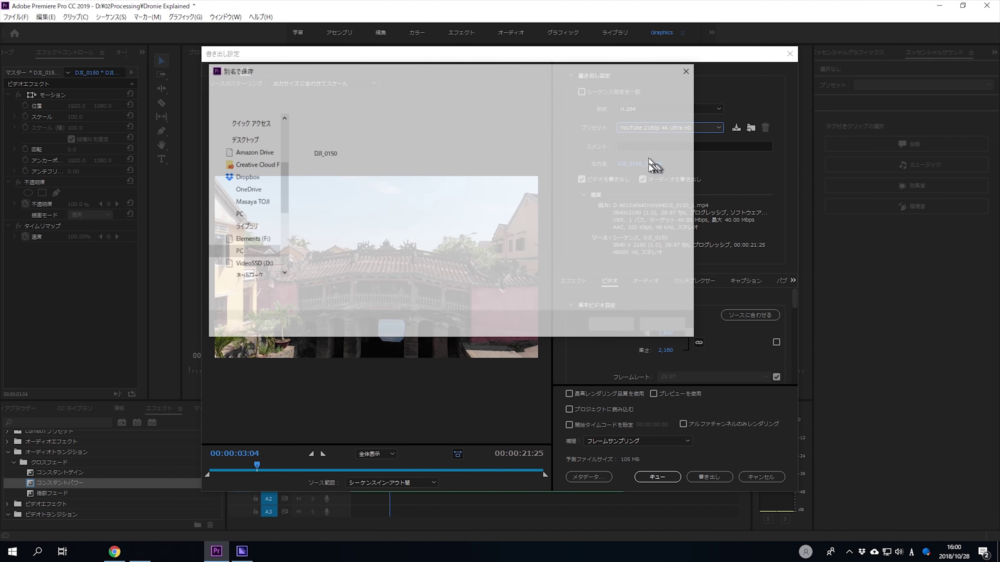
{"action": "type", "text": "手ブレなし"}
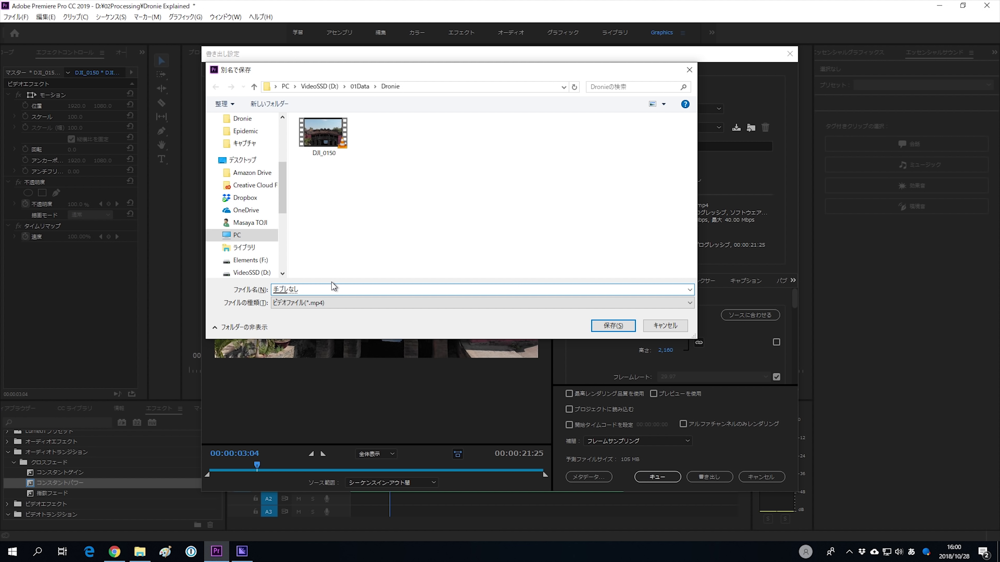
{"action": "left_click", "coordinate": [594, 328]}
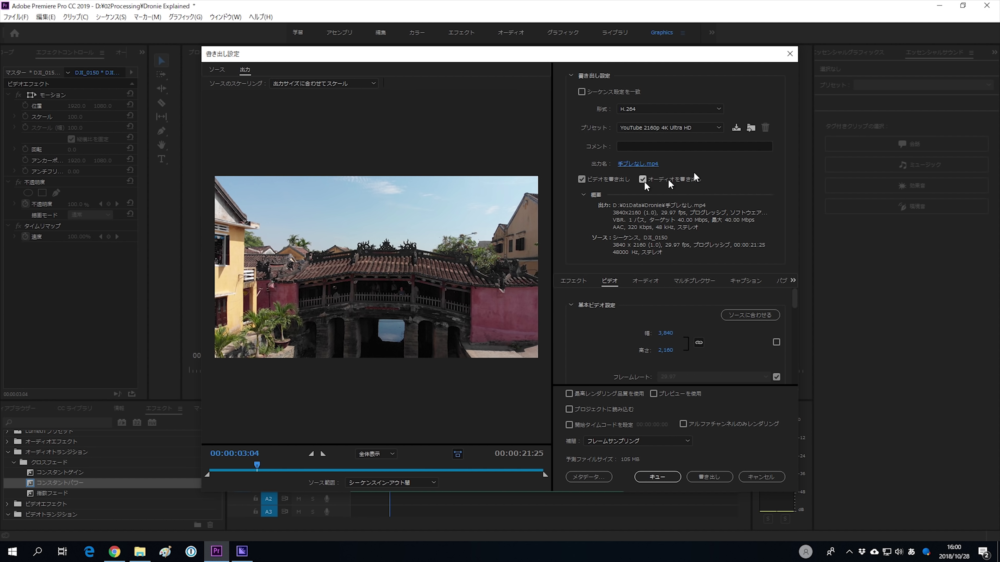
{"action": "left_click", "coordinate": [710, 477]}
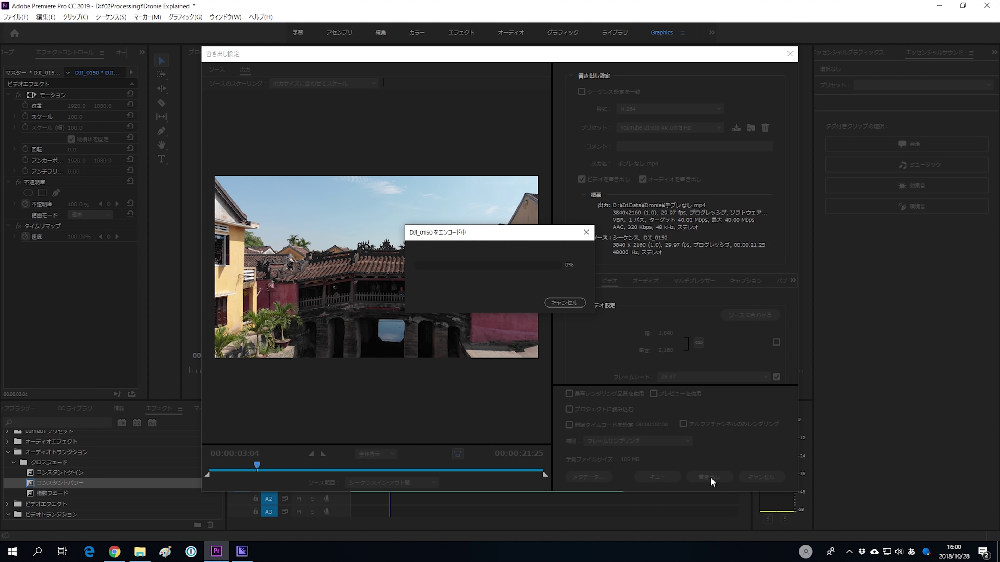